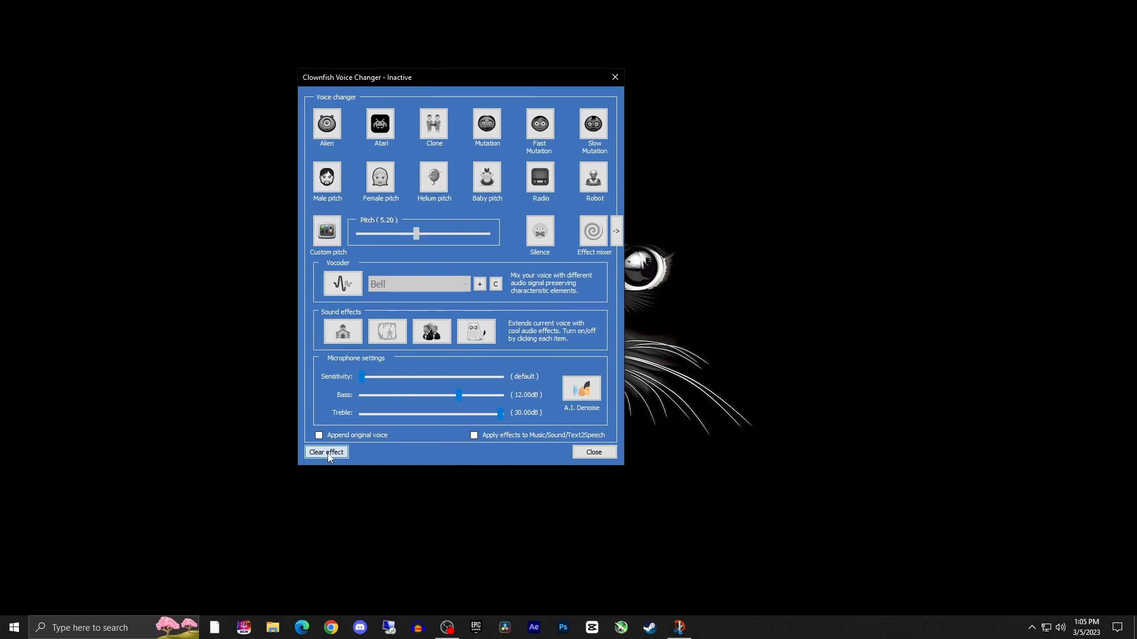
# - Close the voice effects window and open Clownfish's System Integration setup, placing it clear of the desktop's centre
pyautogui.moveTo(442, 79); pyautogui.dragTo(781, 97)
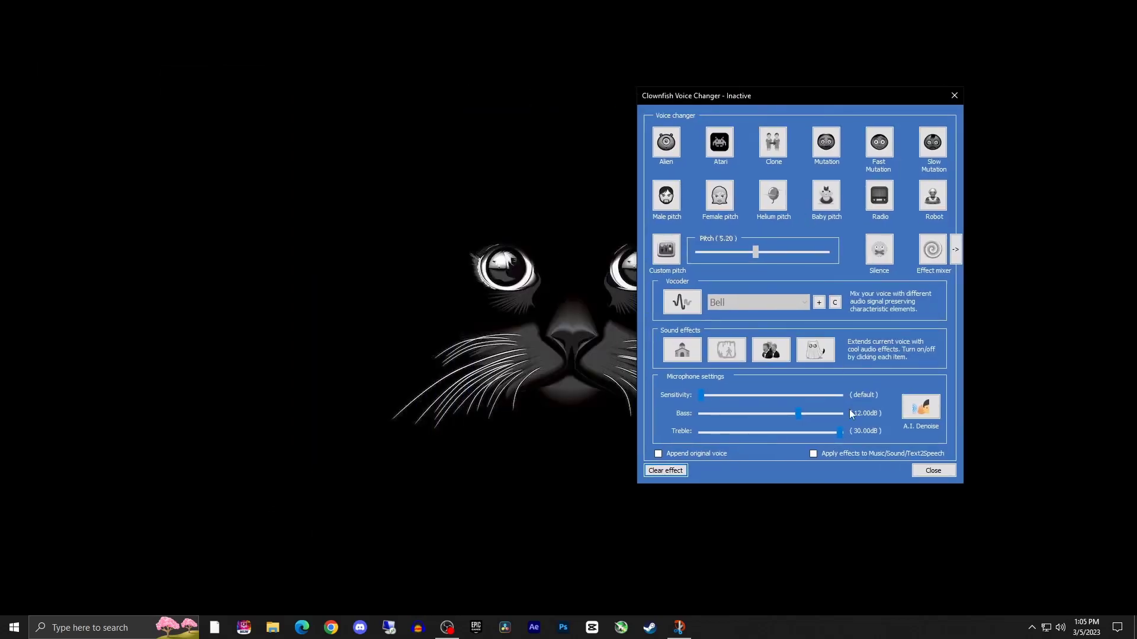
pyautogui.click(934, 472)
pyautogui.click(1032, 627)
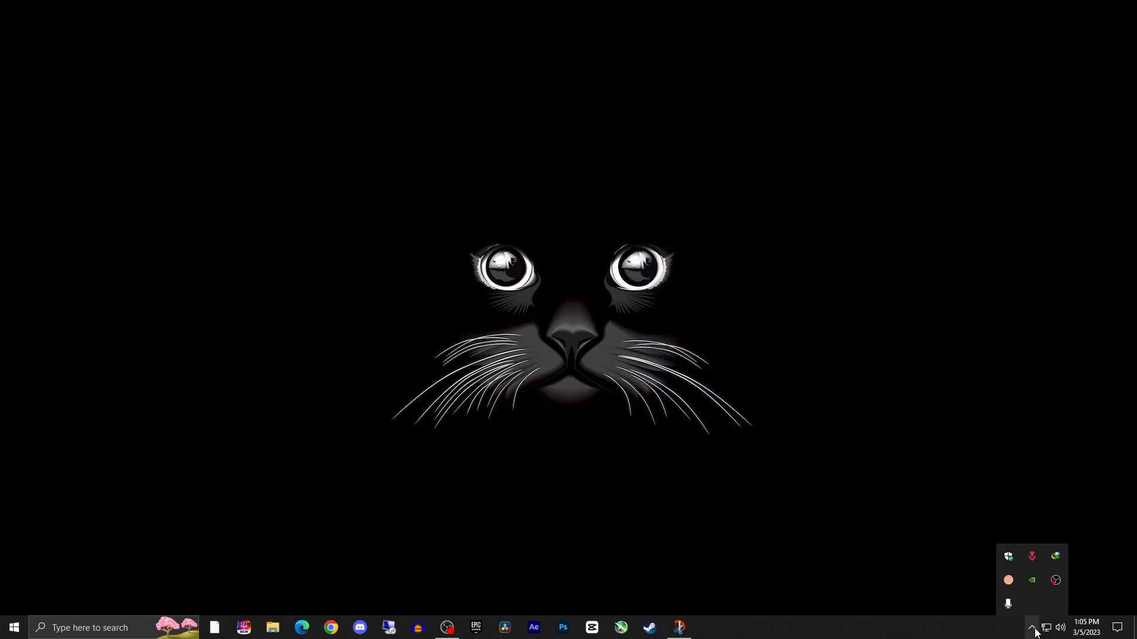
pyautogui.rightClick(1011, 587)
pyautogui.moveTo(1039, 489)
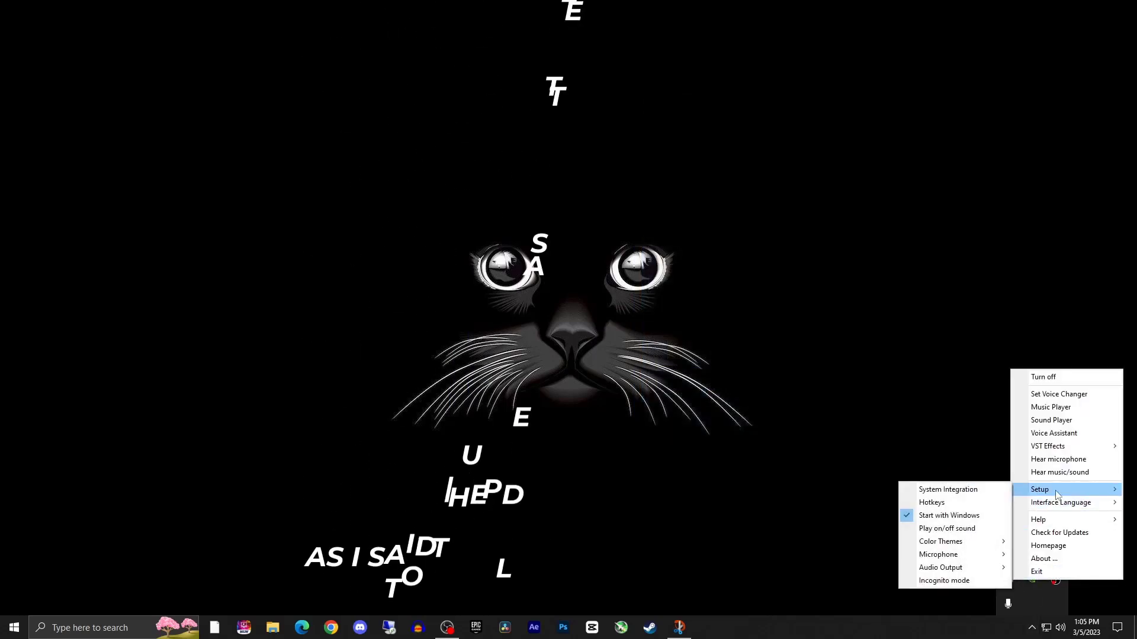
pyautogui.click(948, 490)
pyautogui.moveTo(155, 76); pyautogui.dragTo(881, 152)
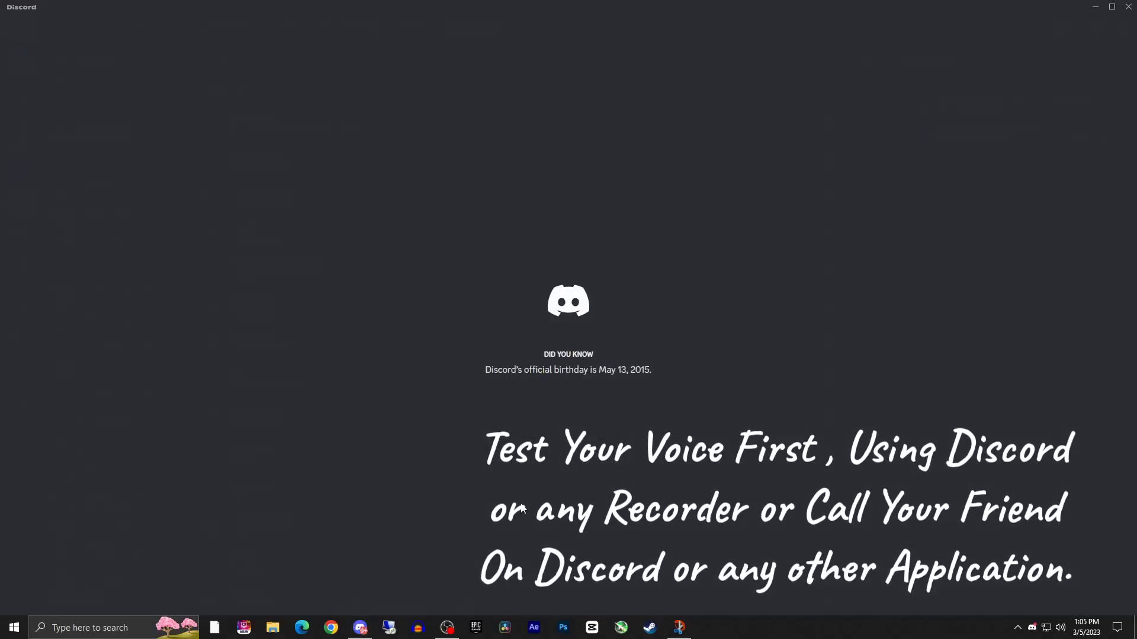
# - Open the Voice & Video page in Discord's user settings
pyautogui.click(170, 602)
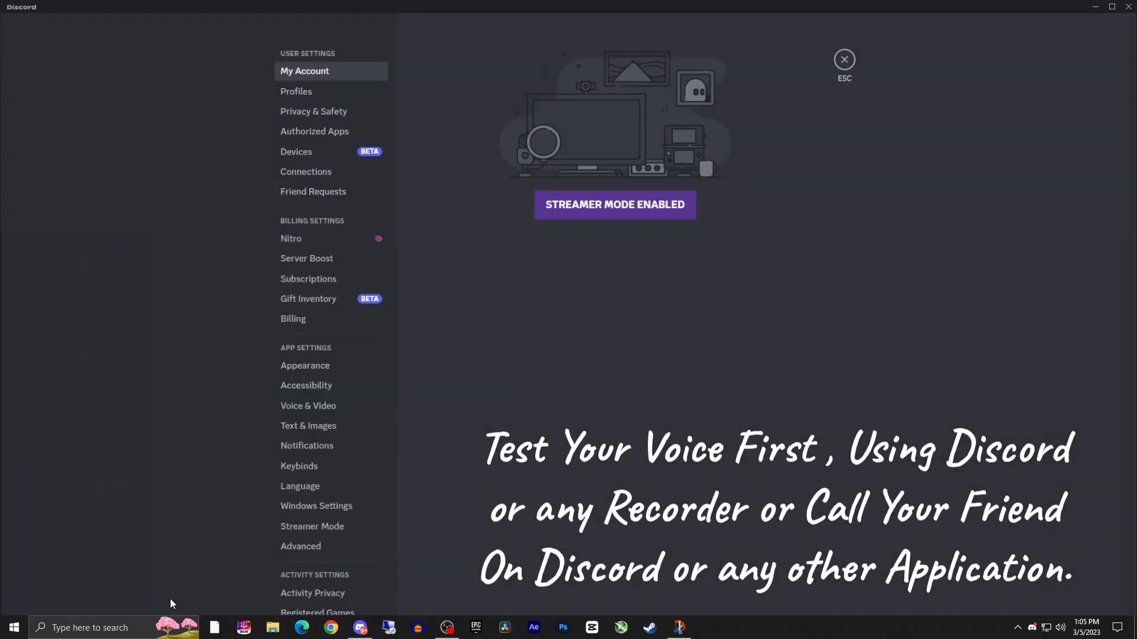
pyautogui.click(327, 413)
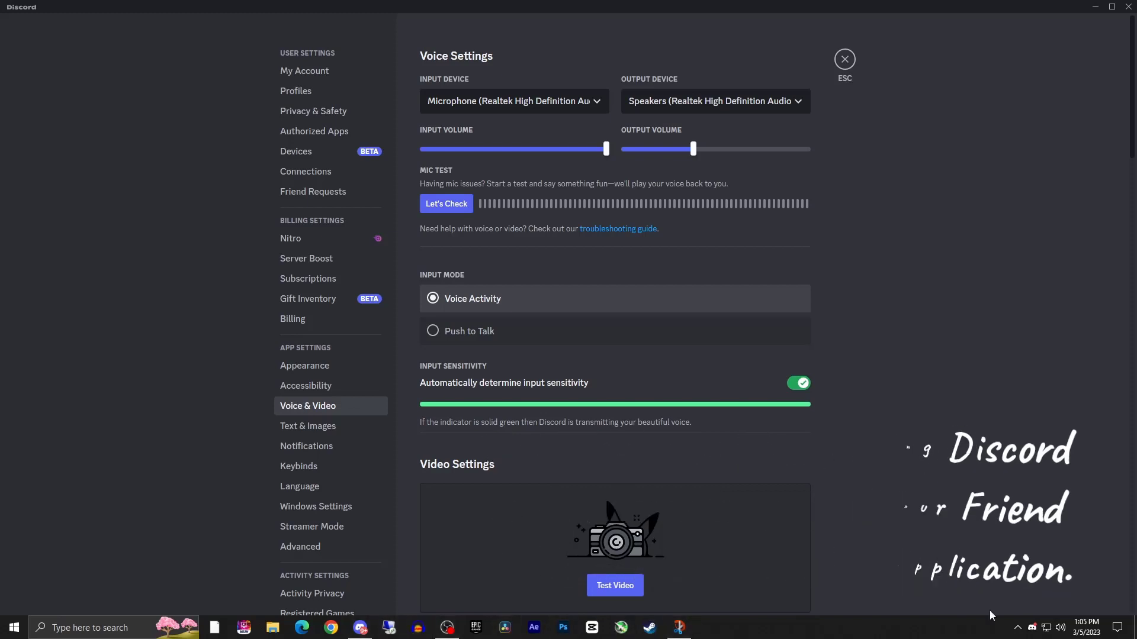
# - Apply the Custom pitch effect in Clownfish Voice Changer and run Discord's microphone test with it
pyautogui.click(1018, 627)
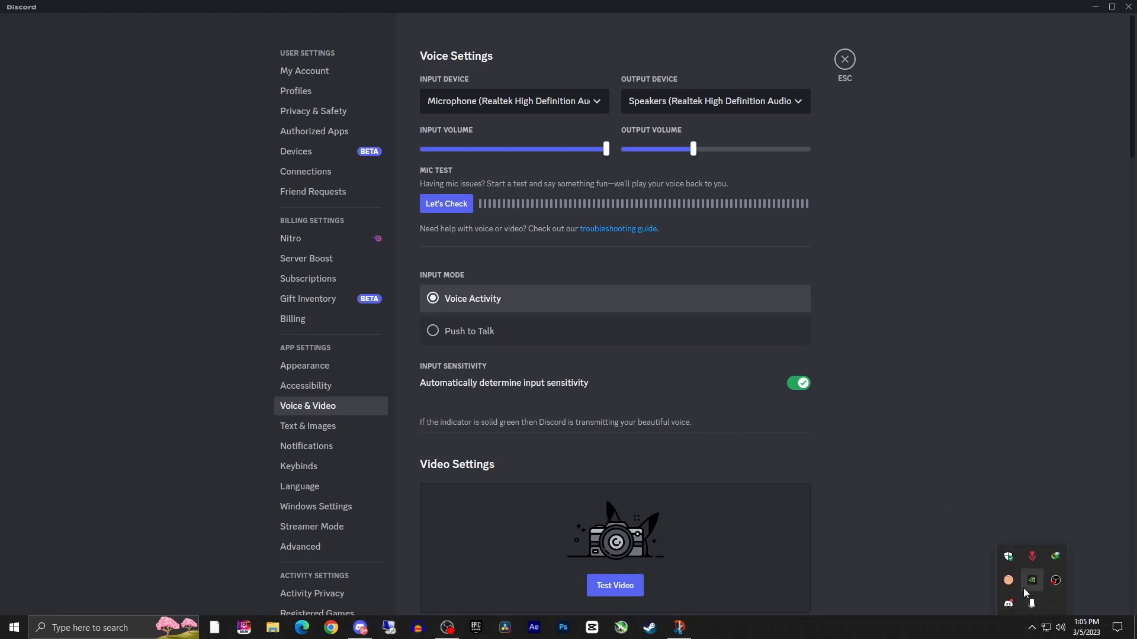
pyautogui.click(1006, 580)
pyautogui.rightClick(1007, 581)
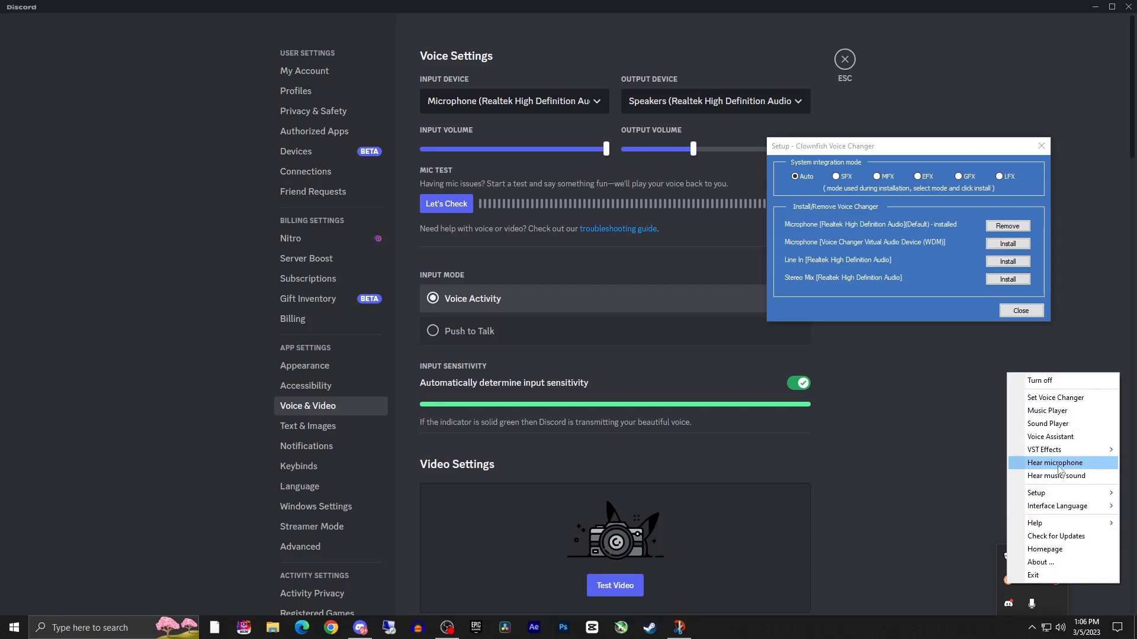
pyautogui.click(1056, 398)
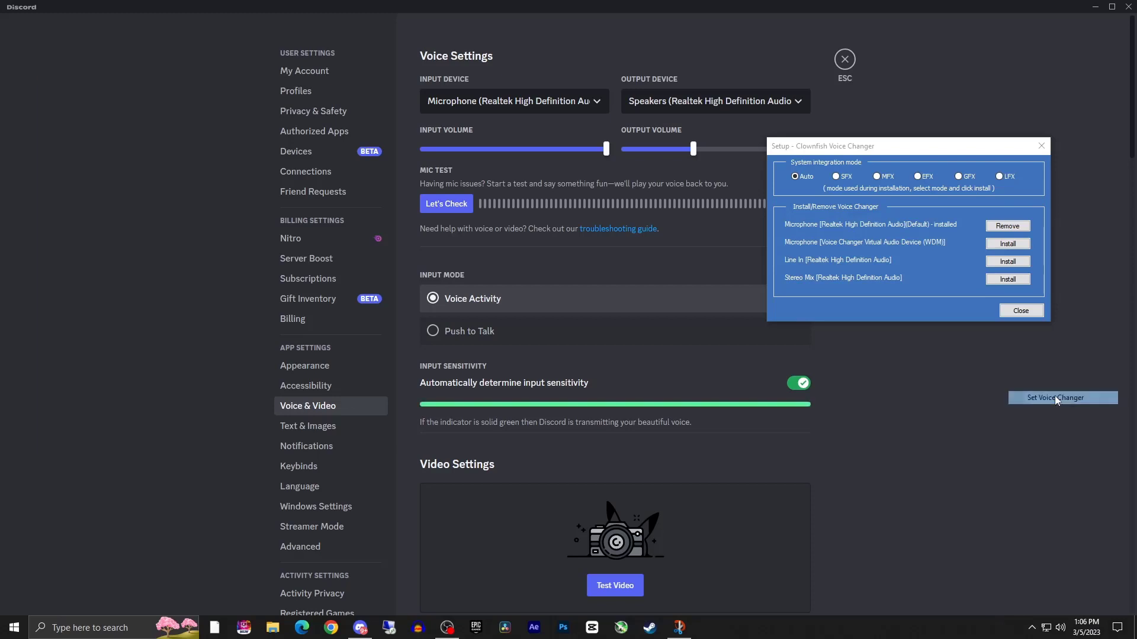
pyautogui.click(70, 225)
pyautogui.click(447, 205)
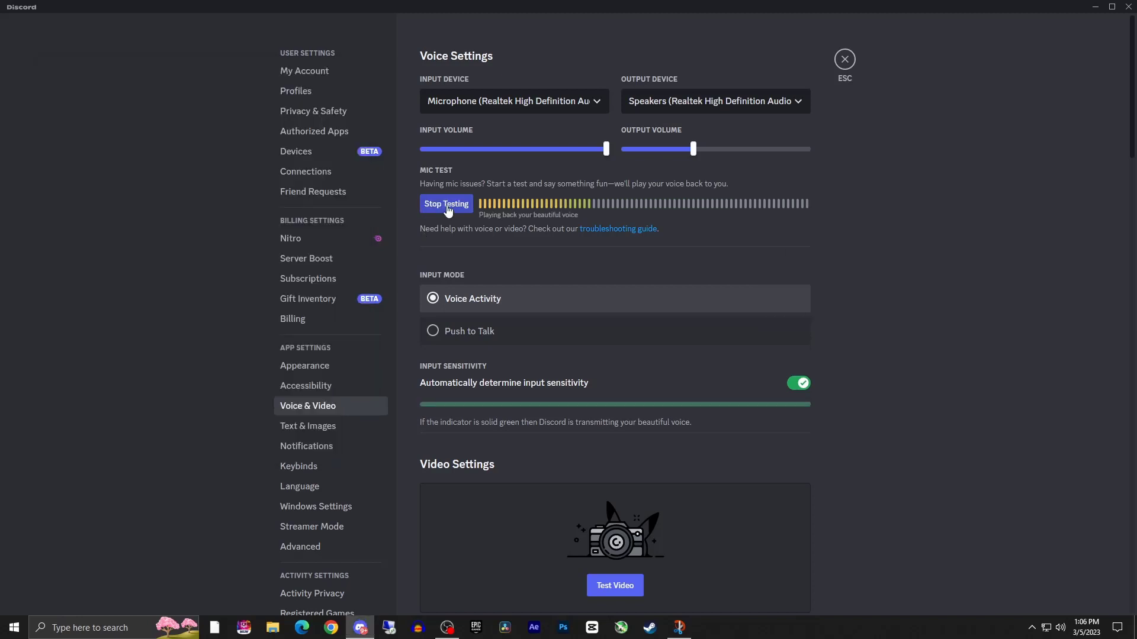
pyautogui.click(447, 205)
# - Clear the active Clownfish voice effect, close the effects window, and close Discord
pyautogui.click(1031, 627)
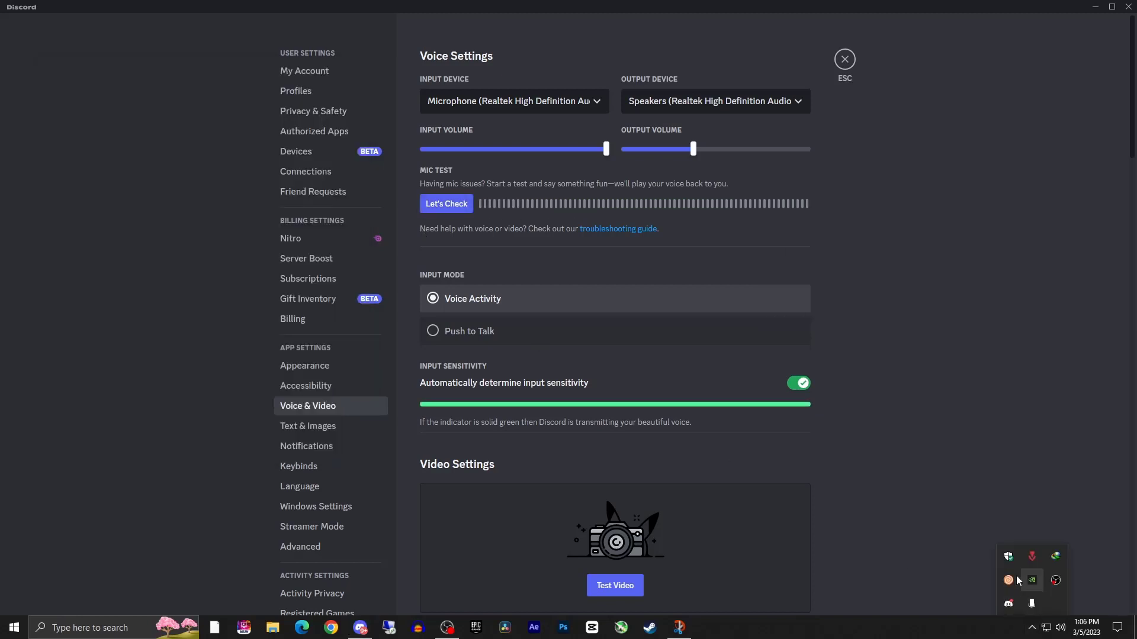
pyautogui.rightClick(1014, 580)
pyautogui.click(74, 448)
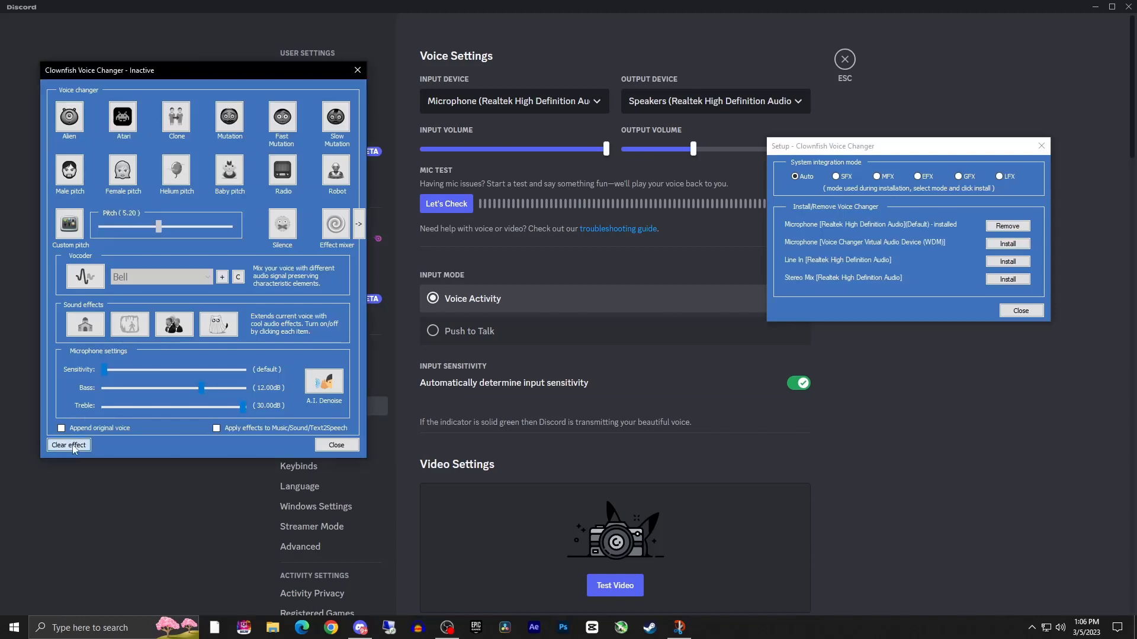
pyautogui.click(336, 445)
pyautogui.click(1128, 6)
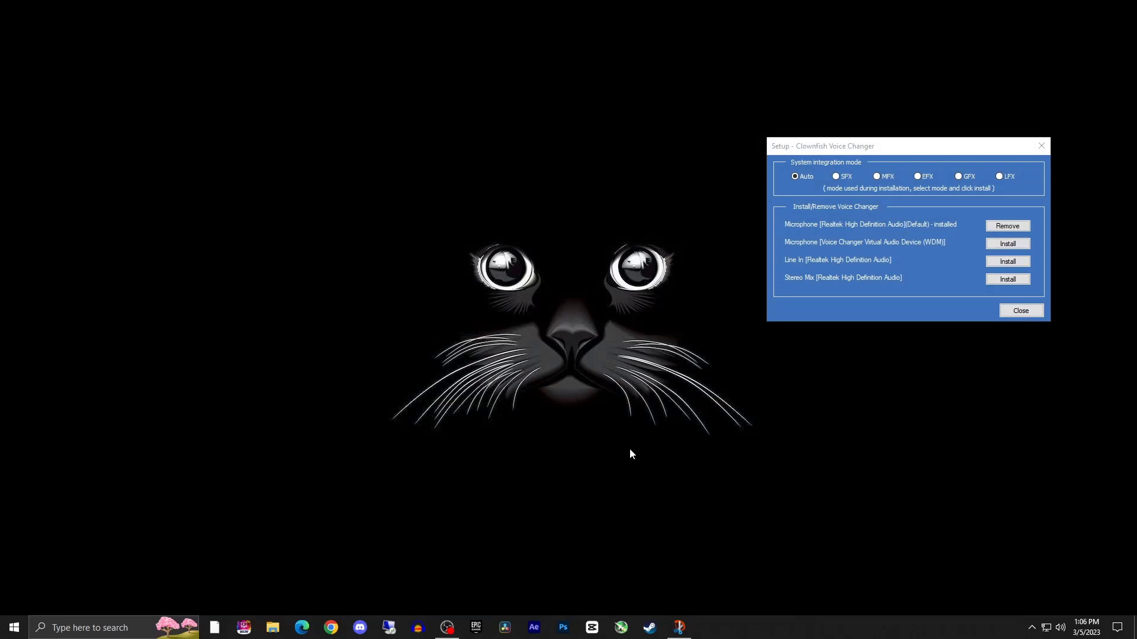
# - Open the Sound settings from Control Panel's Hardware and Sound category and show the recording devices, closing the Control Panel window
pyautogui.click(14, 628)
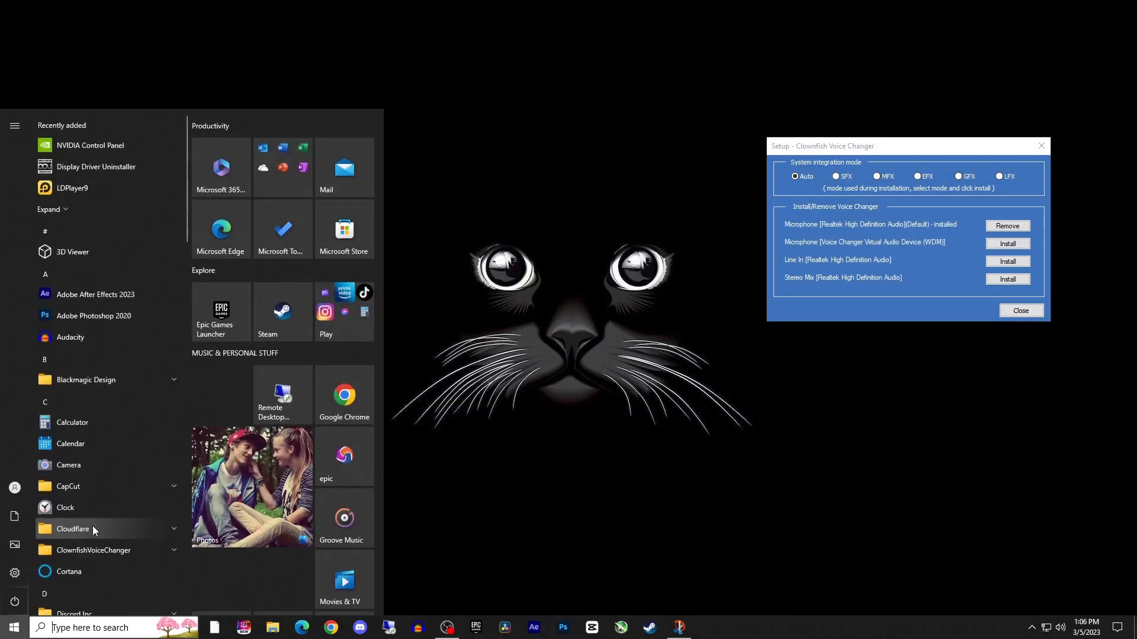
pyautogui.write('cont')
pyautogui.press('Return')
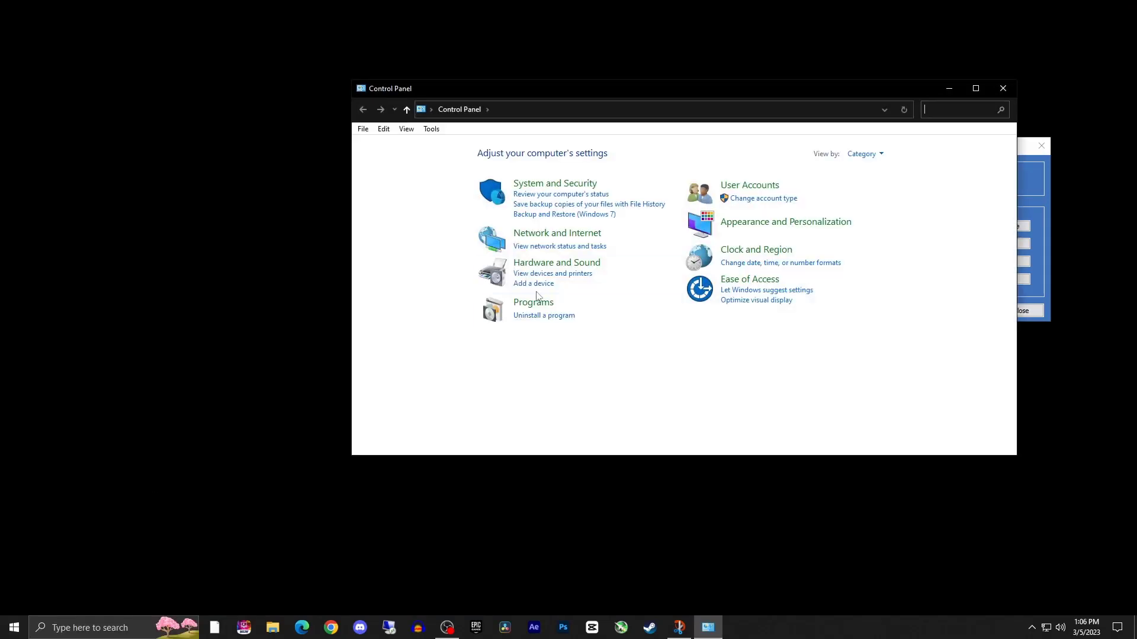
pyautogui.click(564, 267)
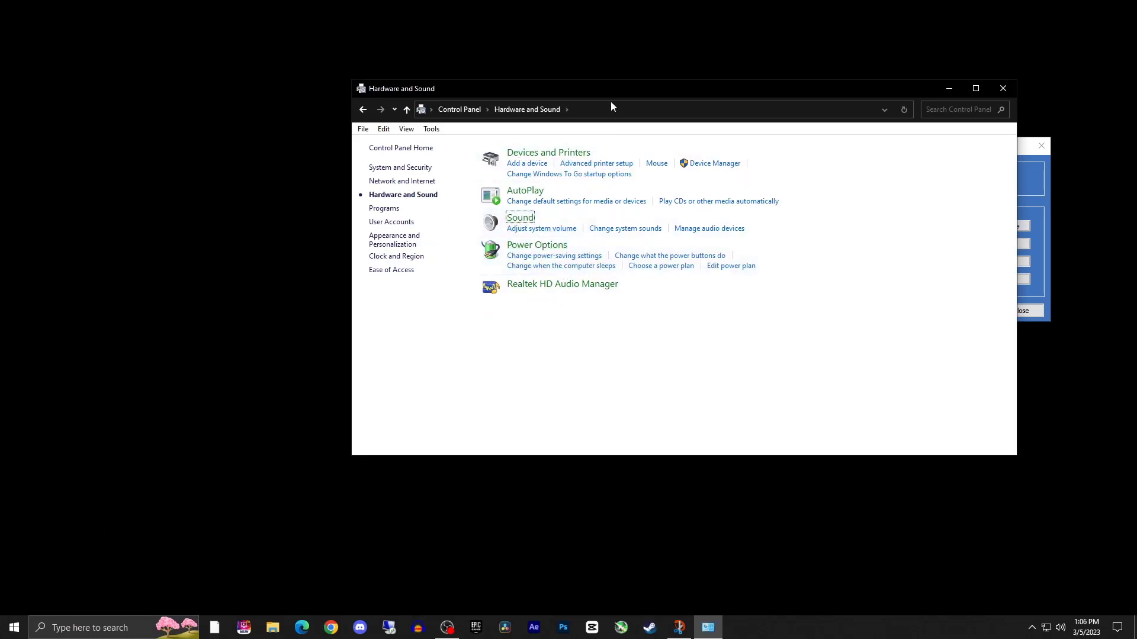
pyautogui.moveTo(611, 93); pyautogui.dragTo(342, 141)
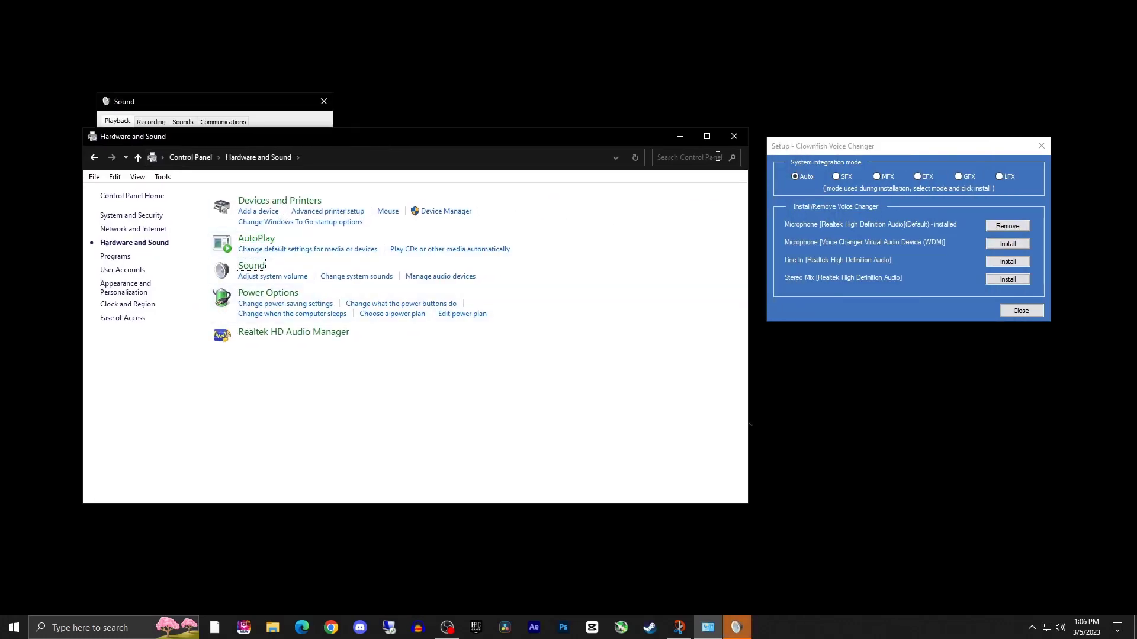
pyautogui.click(733, 137)
pyautogui.moveTo(178, 101); pyautogui.dragTo(190, 140)
pyautogui.click(164, 161)
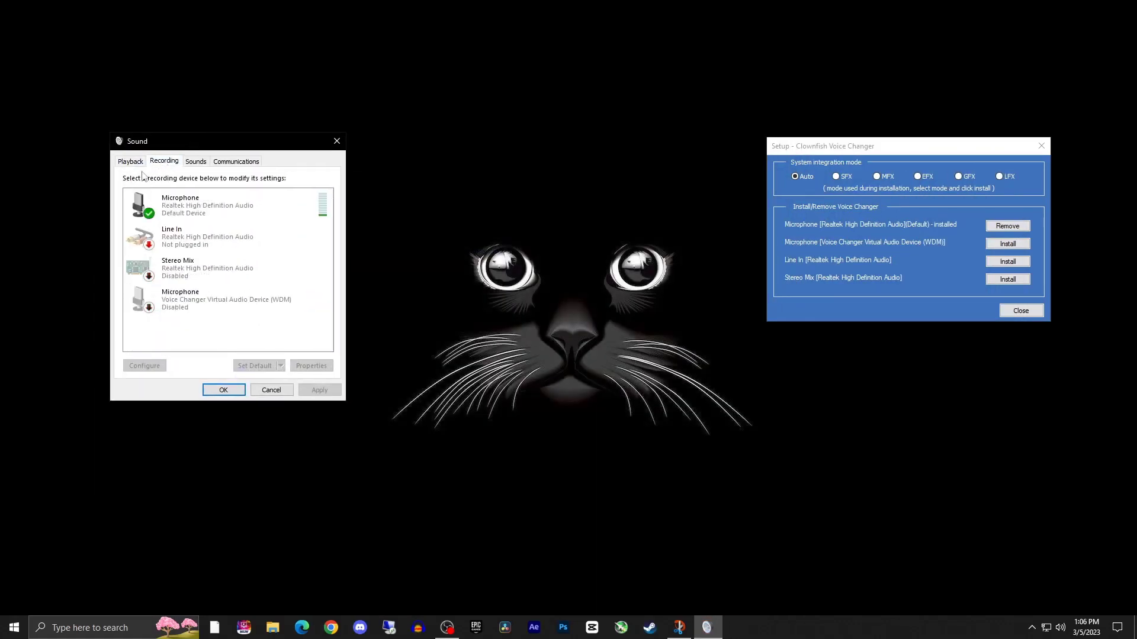
# - Check the levels of the Realtek microphone in its properties and close them
pyautogui.click(225, 209)
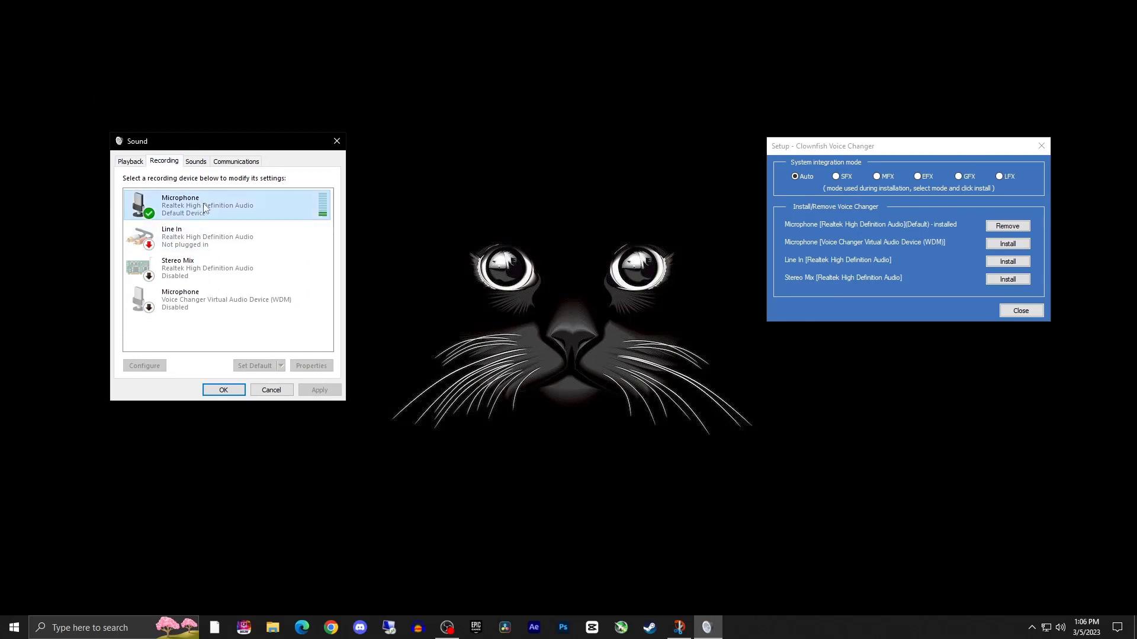
pyautogui.rightClick(205, 205)
pyautogui.click(234, 272)
pyautogui.click(201, 206)
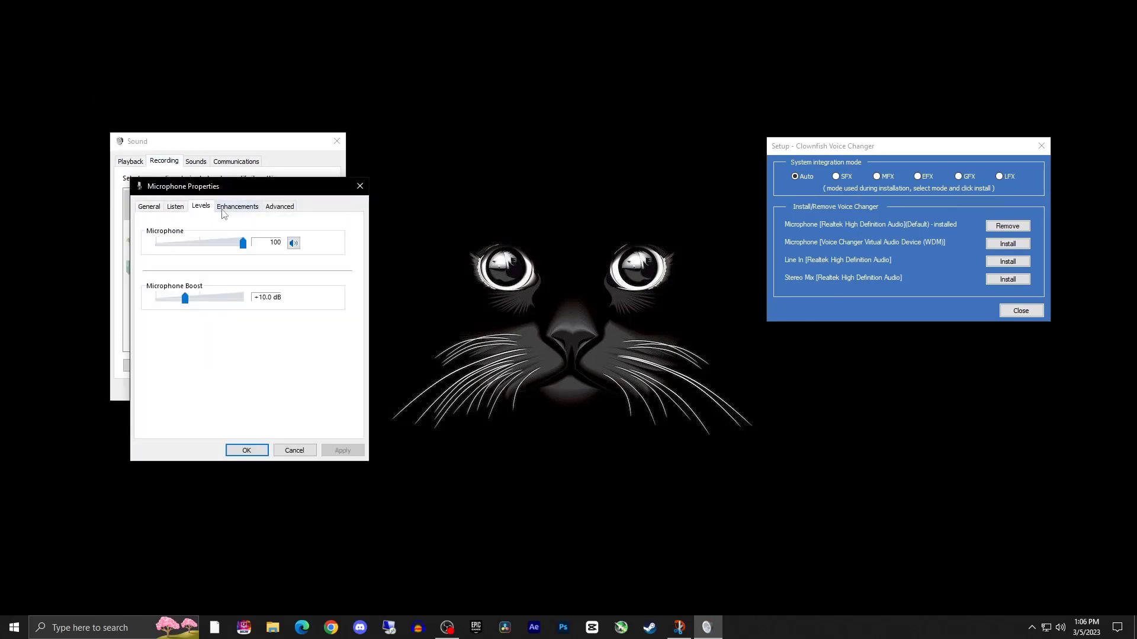
pyautogui.click(264, 453)
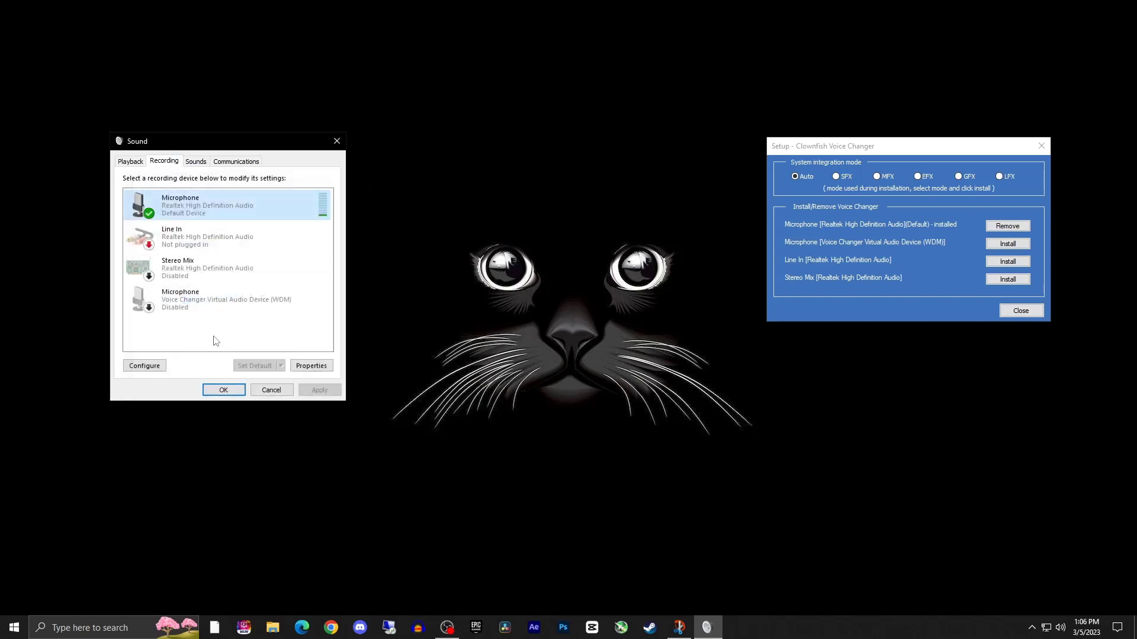
pyautogui.rightClick(202, 201)
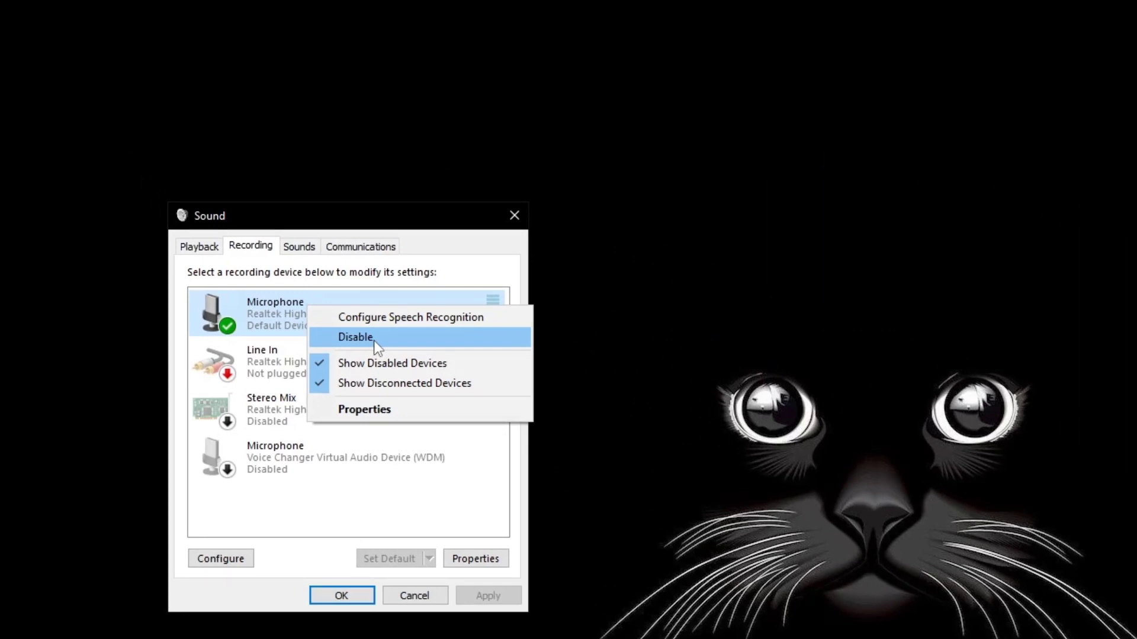
pyautogui.click(281, 316)
pyautogui.rightClick(370, 313)
pyautogui.click(331, 320)
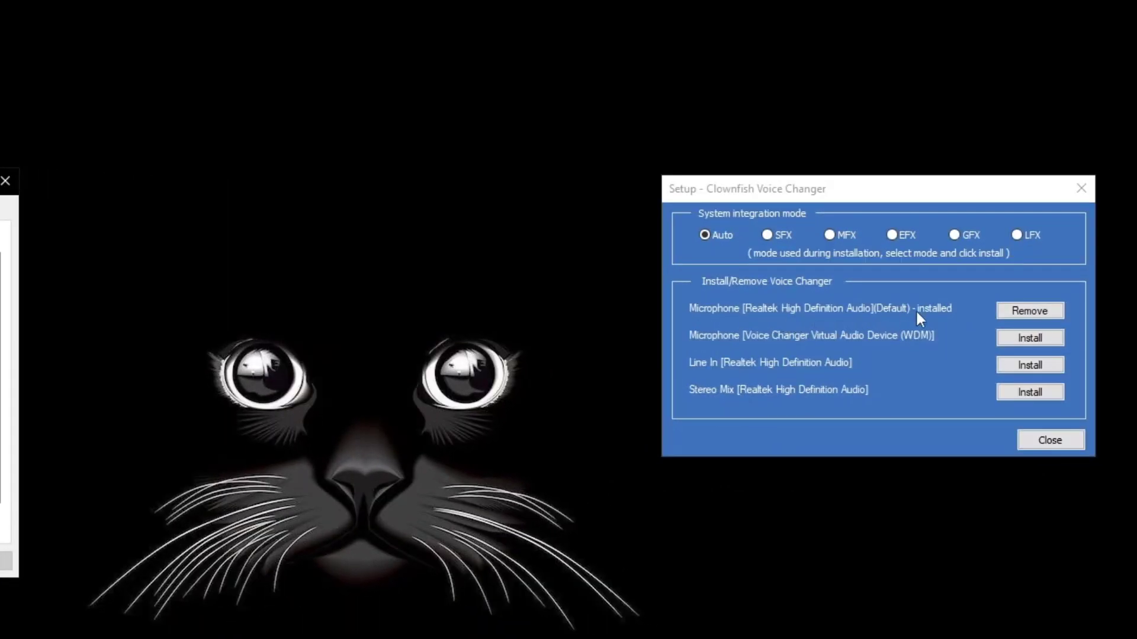
# - Try to remove the voice changer from the default Realtek microphone and close the Clownfish setup window
pyautogui.click(1031, 311)
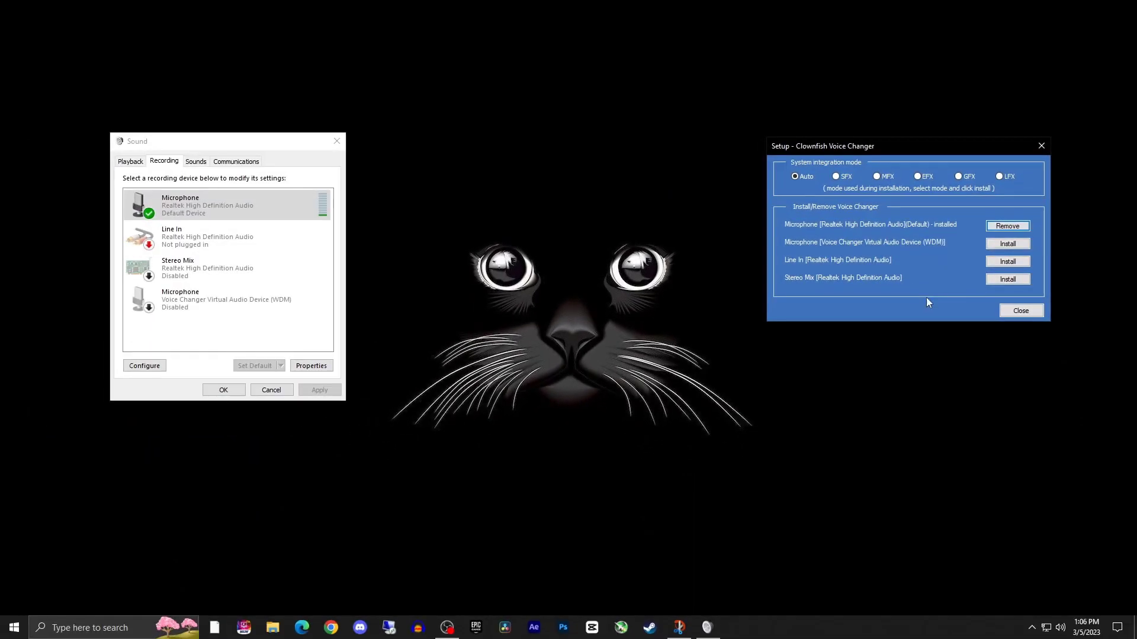
pyautogui.click(1050, 440)
pyautogui.click(219, 205)
pyautogui.rightClick(220, 202)
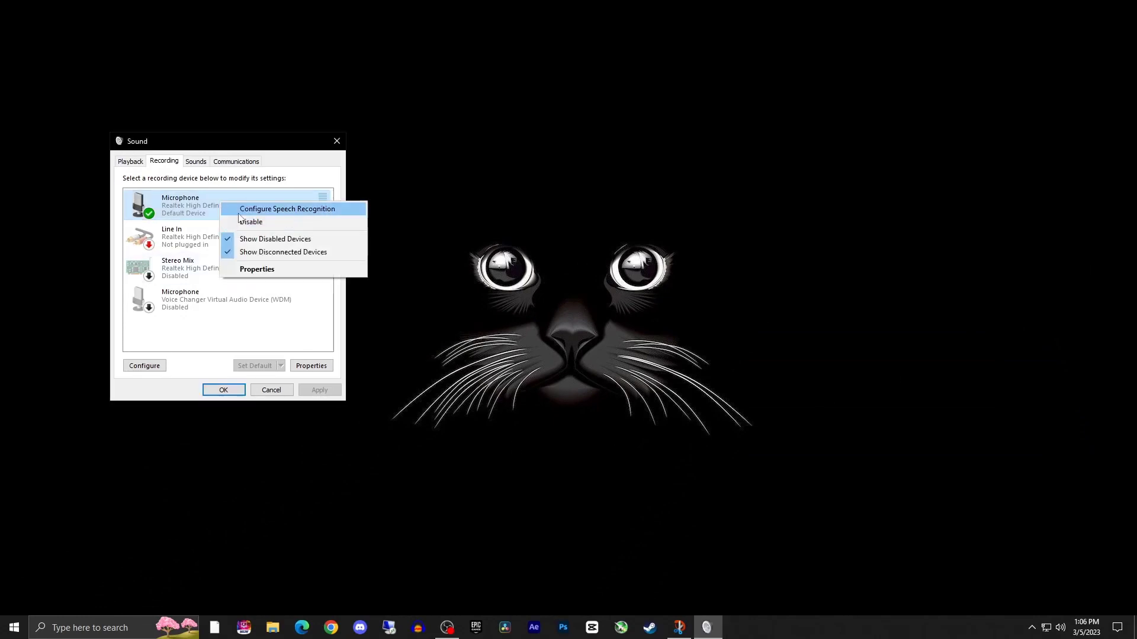
# - Reopen Clownfish's System Integration setup, check which audio devices have the voice changer installed, and close it
pyautogui.click(1031, 630)
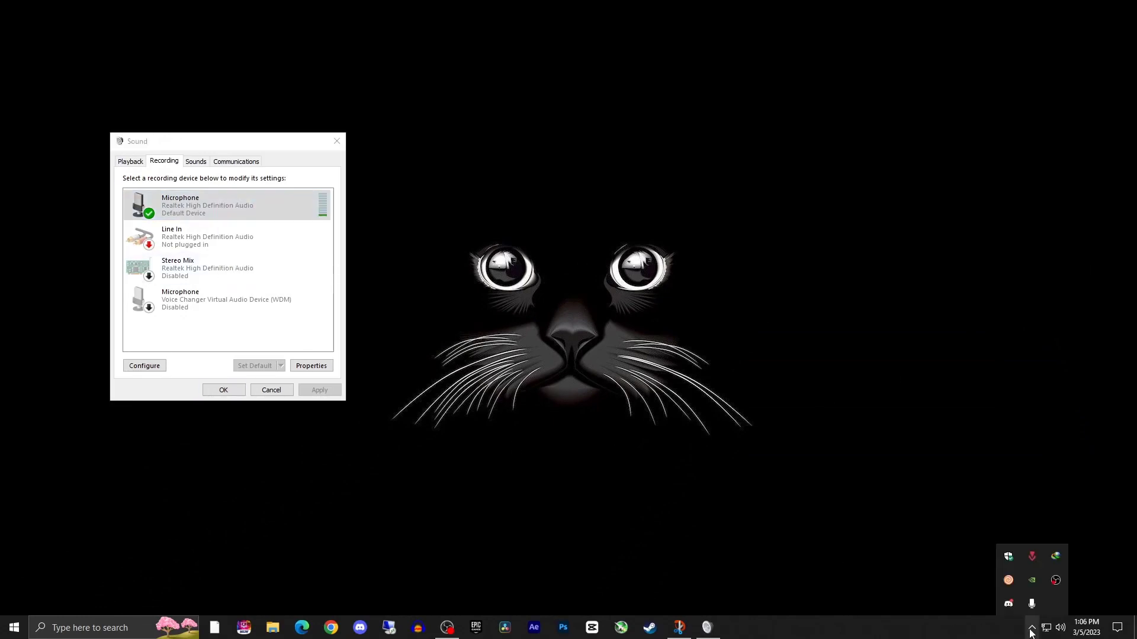
pyautogui.rightClick(1011, 582)
pyautogui.moveTo(1045, 489)
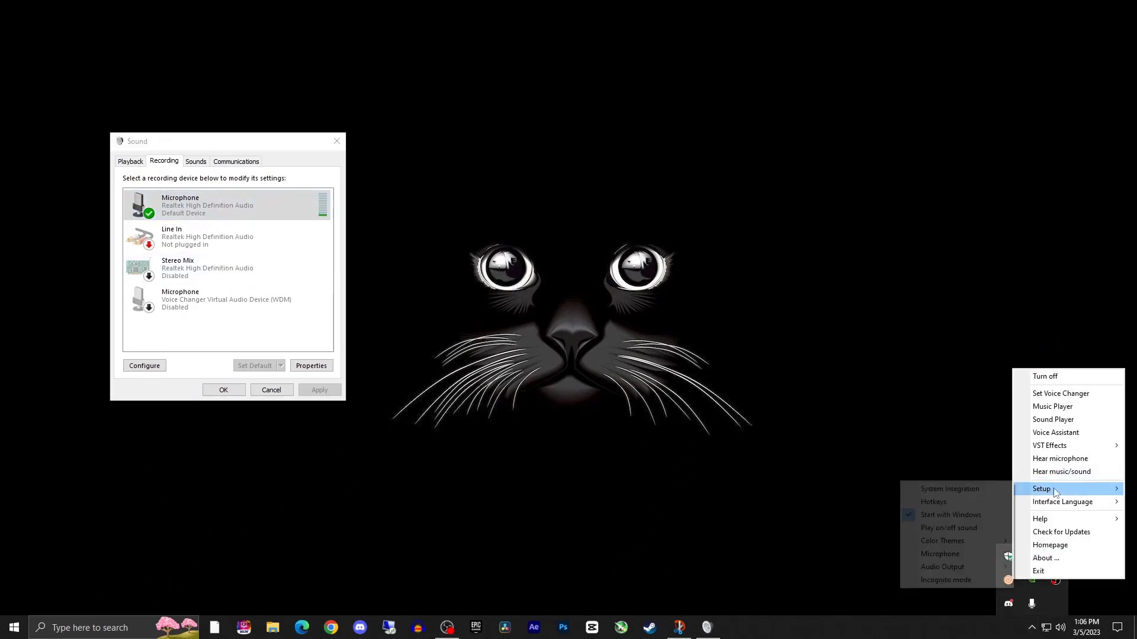
pyautogui.click(950, 490)
pyautogui.moveTo(126, 89); pyautogui.dragTo(657, 158)
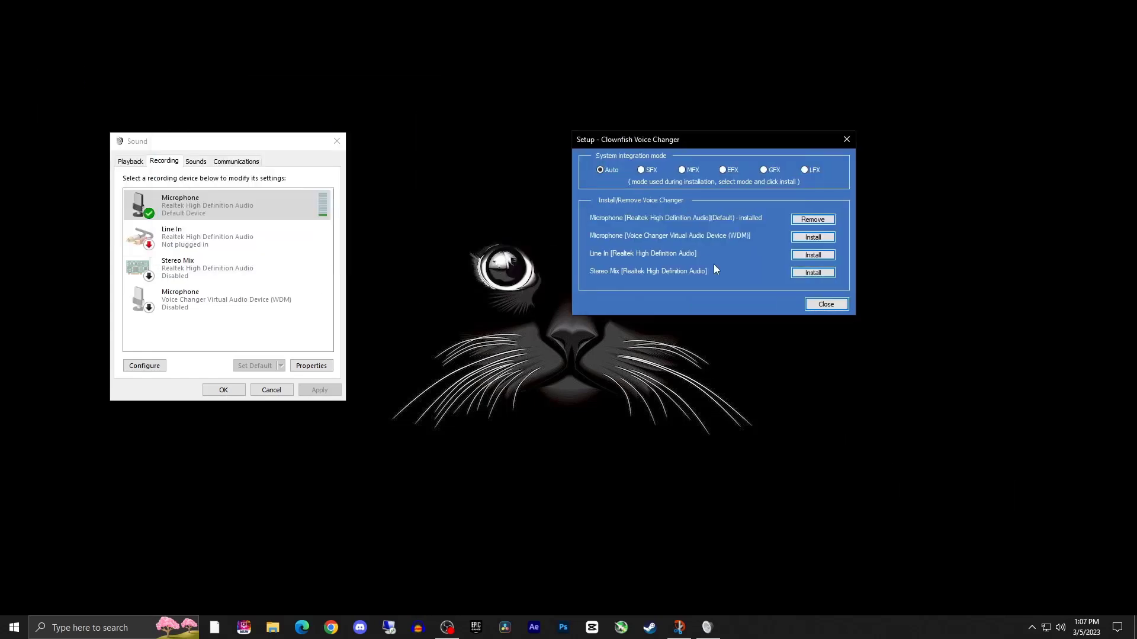
pyautogui.click(840, 305)
# - Look over the Clownfish options, including the VST Effects choices
pyautogui.click(1031, 636)
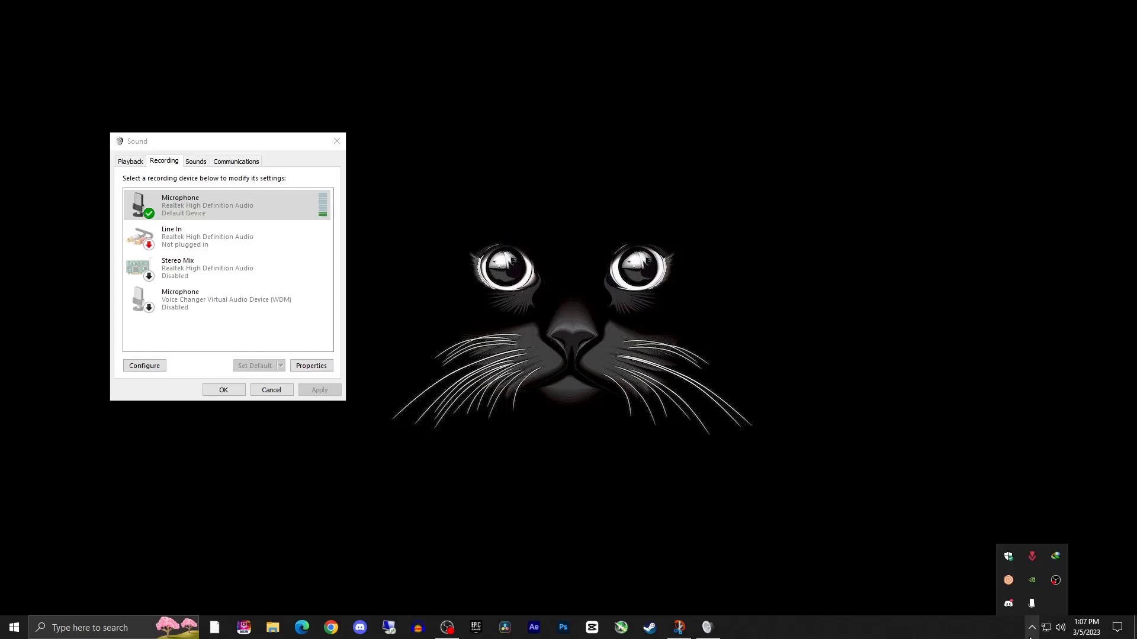
pyautogui.rightClick(1009, 582)
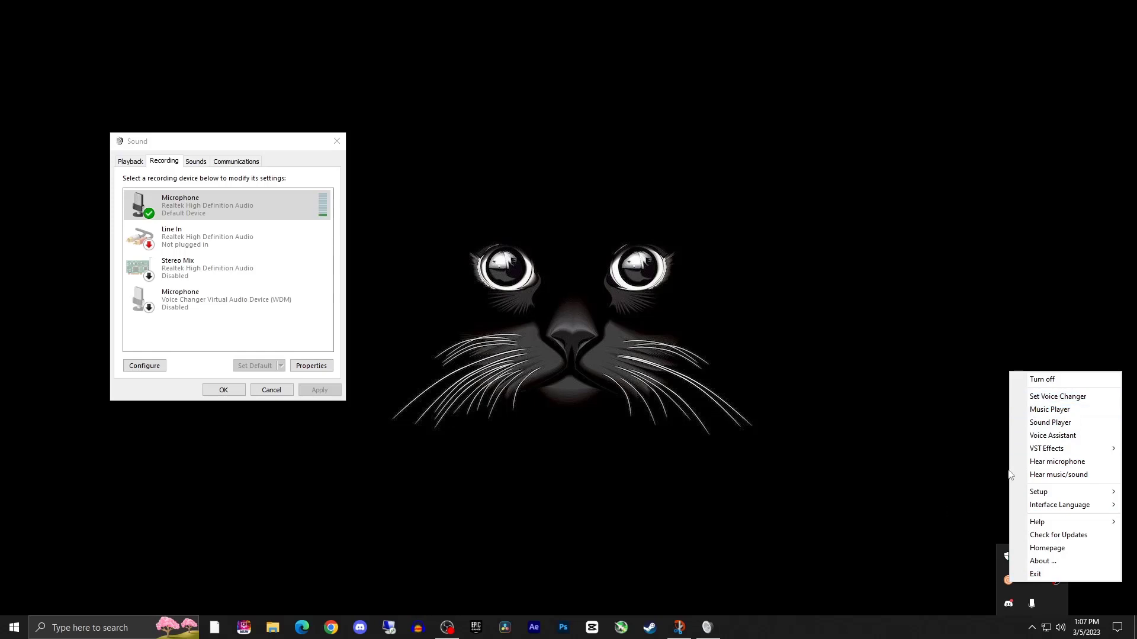
pyautogui.moveTo(1070, 449)
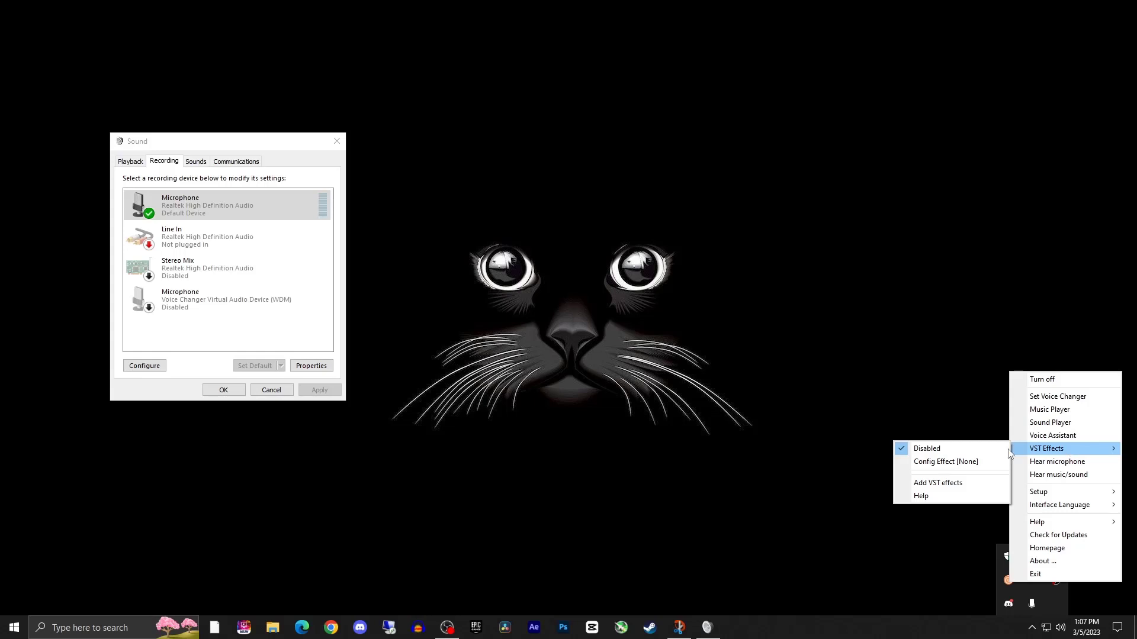
pyautogui.click(616, 542)
# - Open Windows Settings, search for "micr", and open the Microphone setup result
pyautogui.click(14, 627)
pyautogui.scroll(-2, 66, 551)
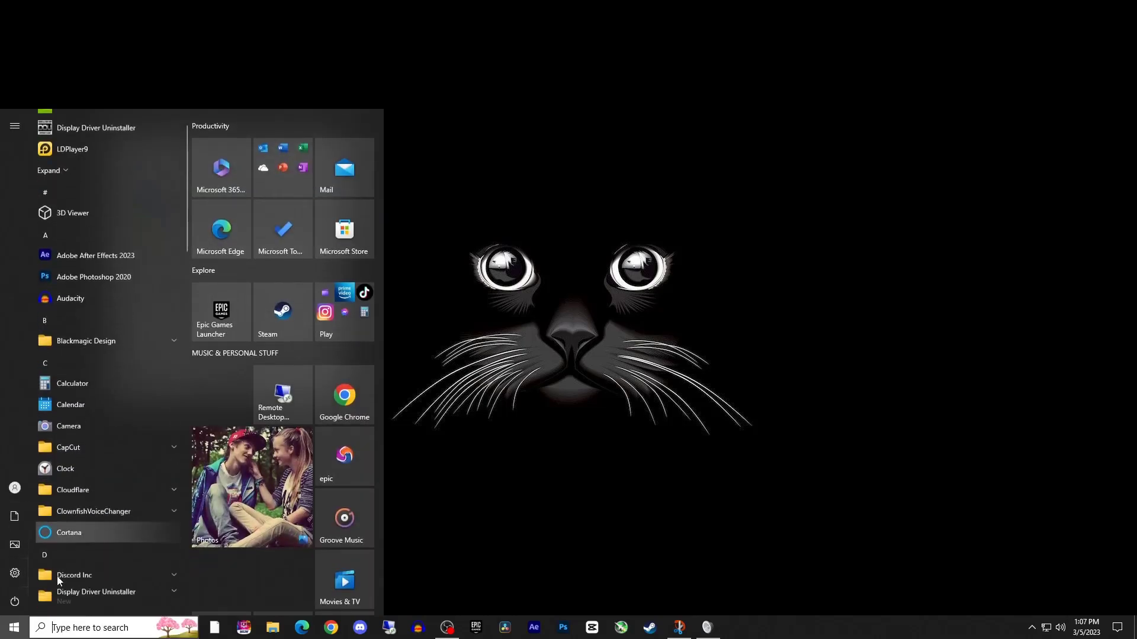
pyautogui.scroll(-2, 57, 576)
pyautogui.click(15, 573)
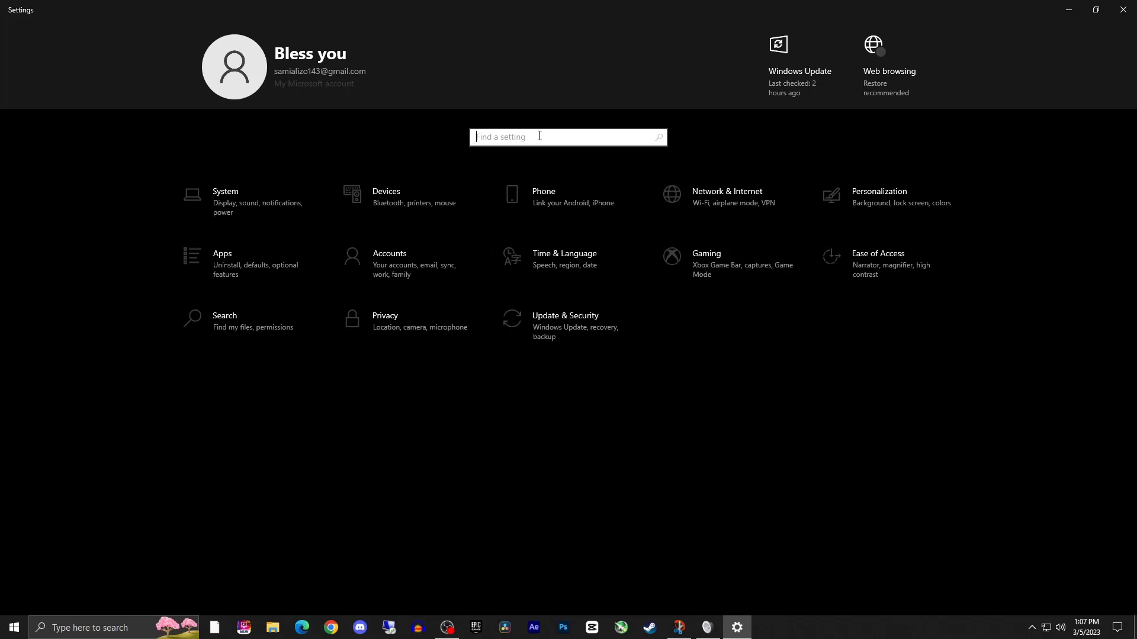
pyautogui.write('r')
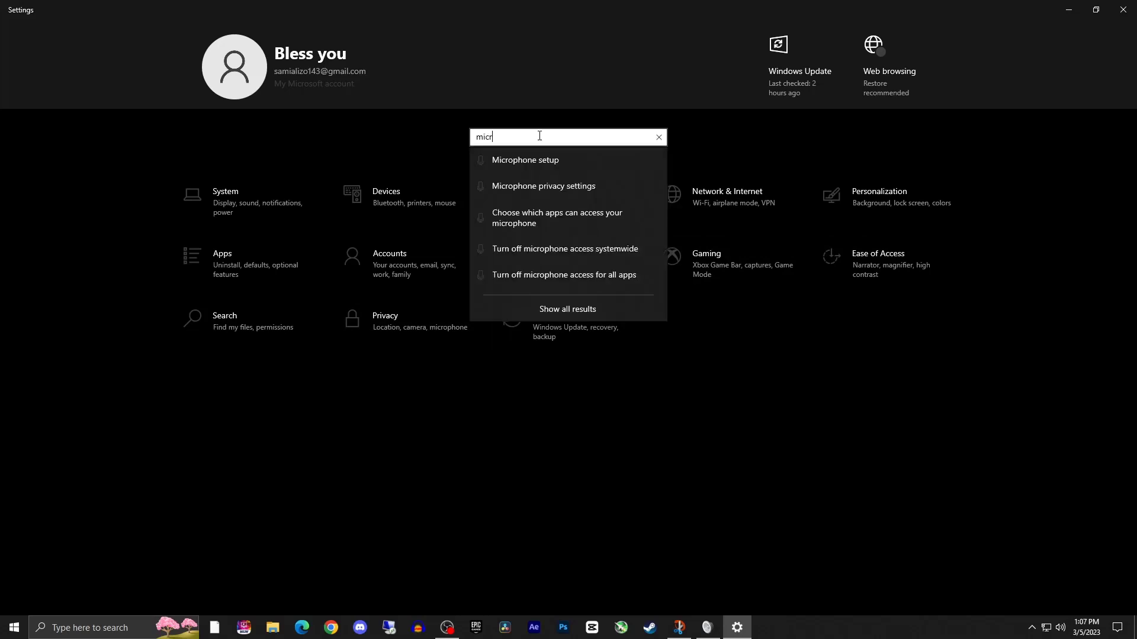
pyautogui.click(546, 158)
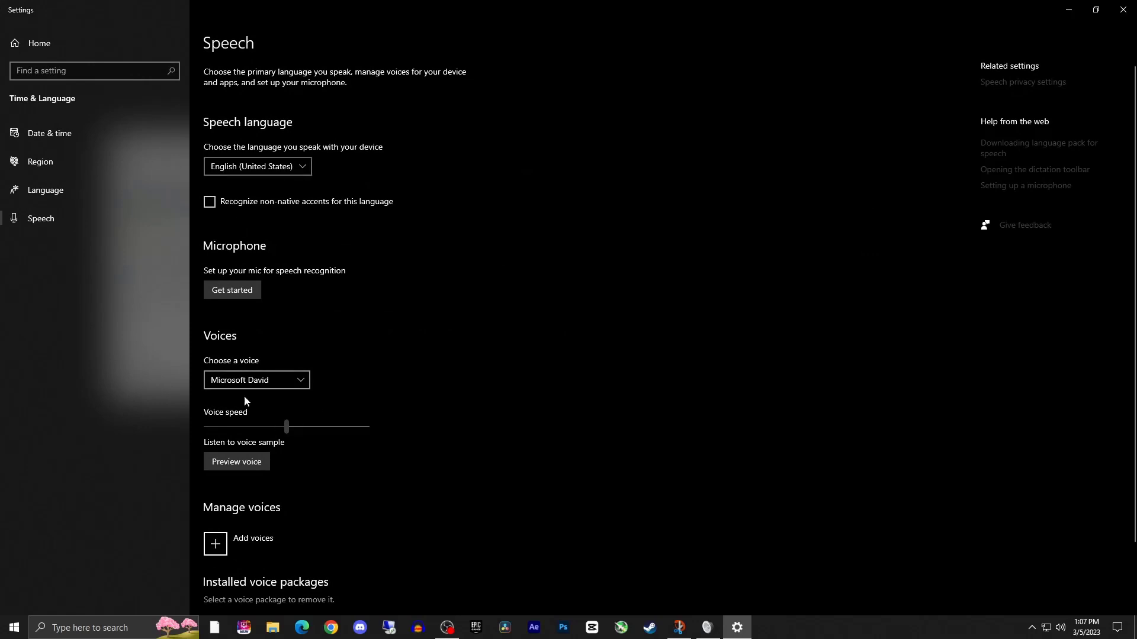
# - Check the text-to-speech voices on offer and the installed voice packages on the Speech page
pyautogui.click(294, 386)
pyautogui.click(299, 379)
pyautogui.click(294, 380)
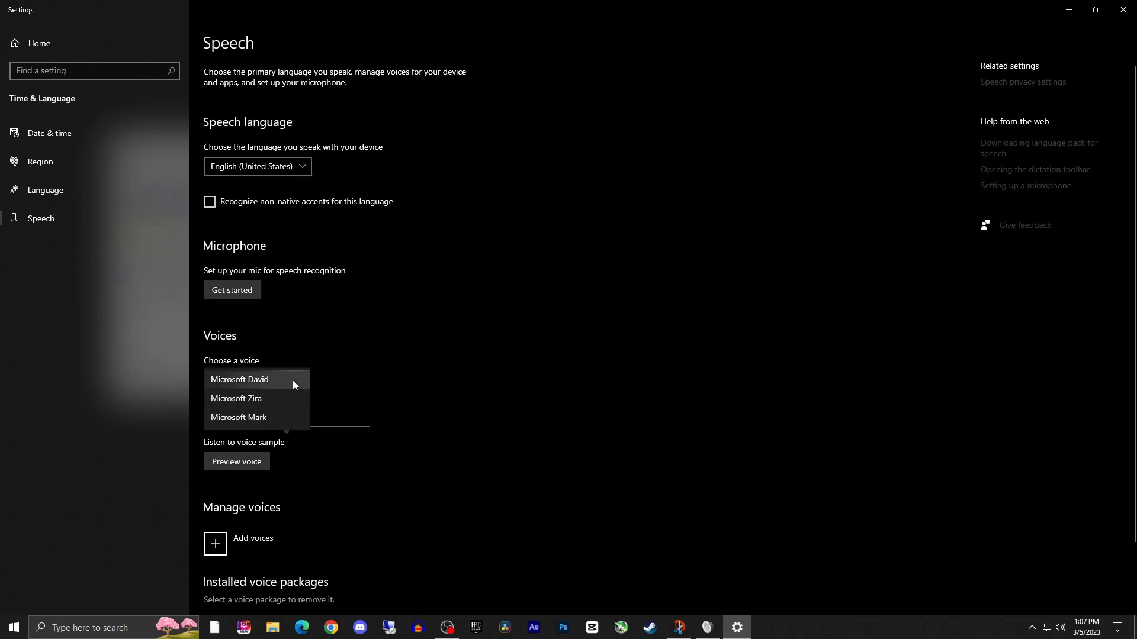
pyautogui.click(329, 387)
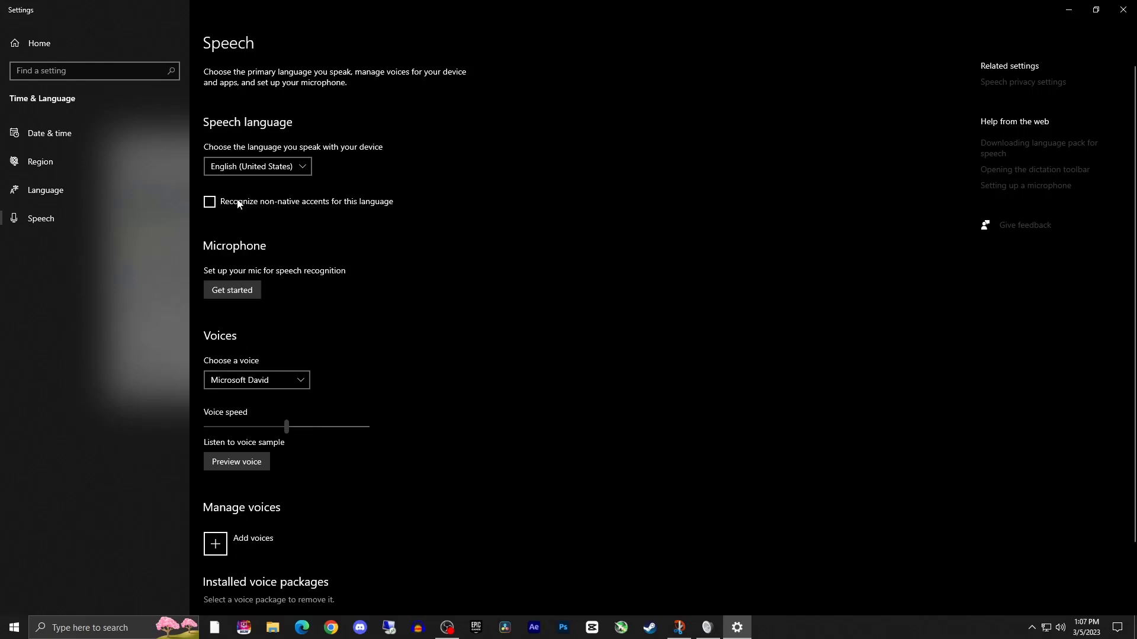
pyautogui.scroll(-2, 328, 432)
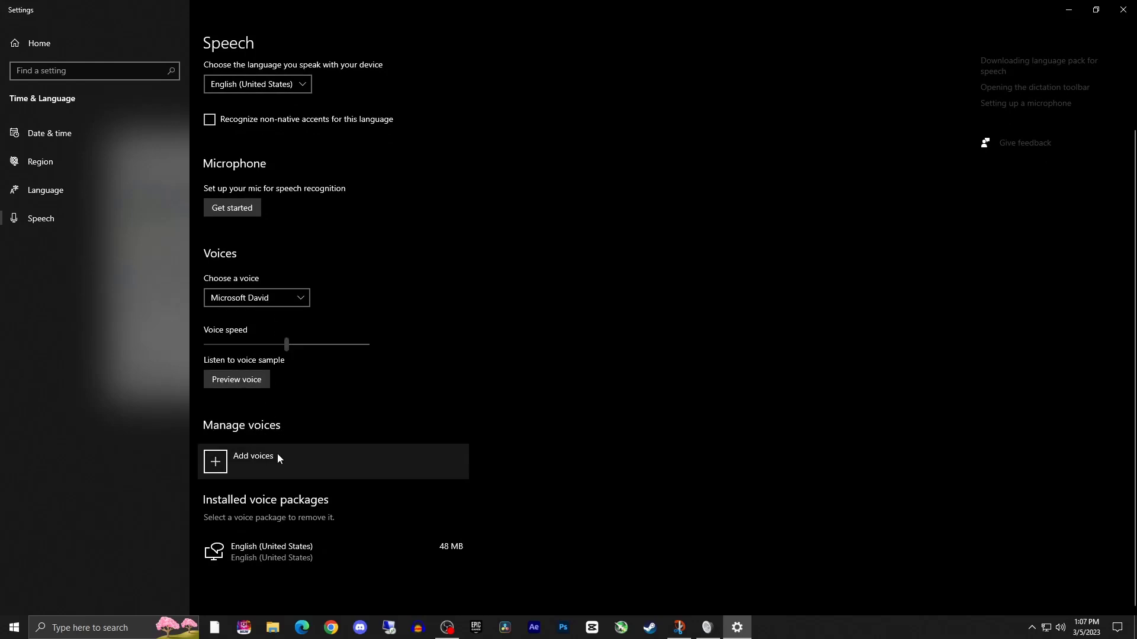
# - Open the Microphone privacy settings and review which Microsoft Store apps can access the microphone
pyautogui.click(27, 45)
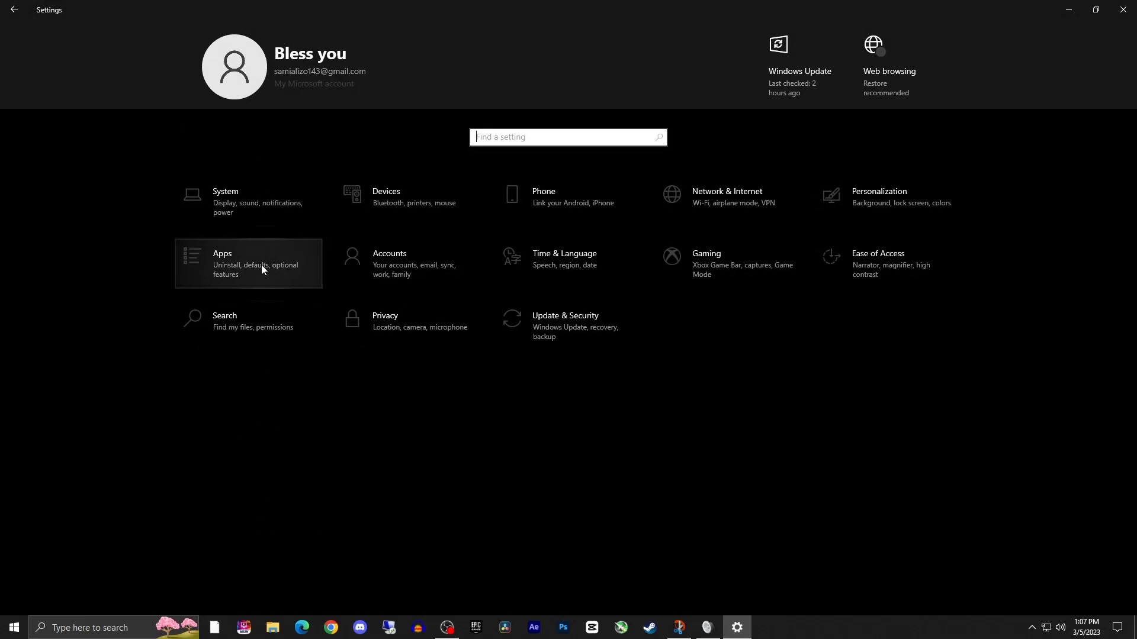
pyautogui.click(379, 322)
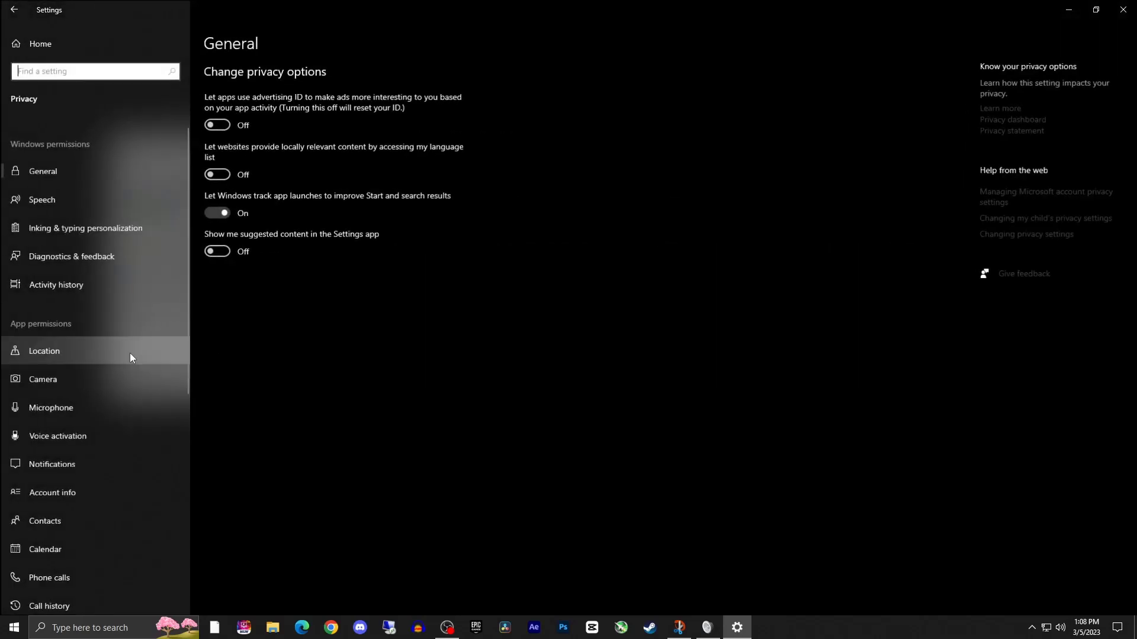
pyautogui.click(95, 411)
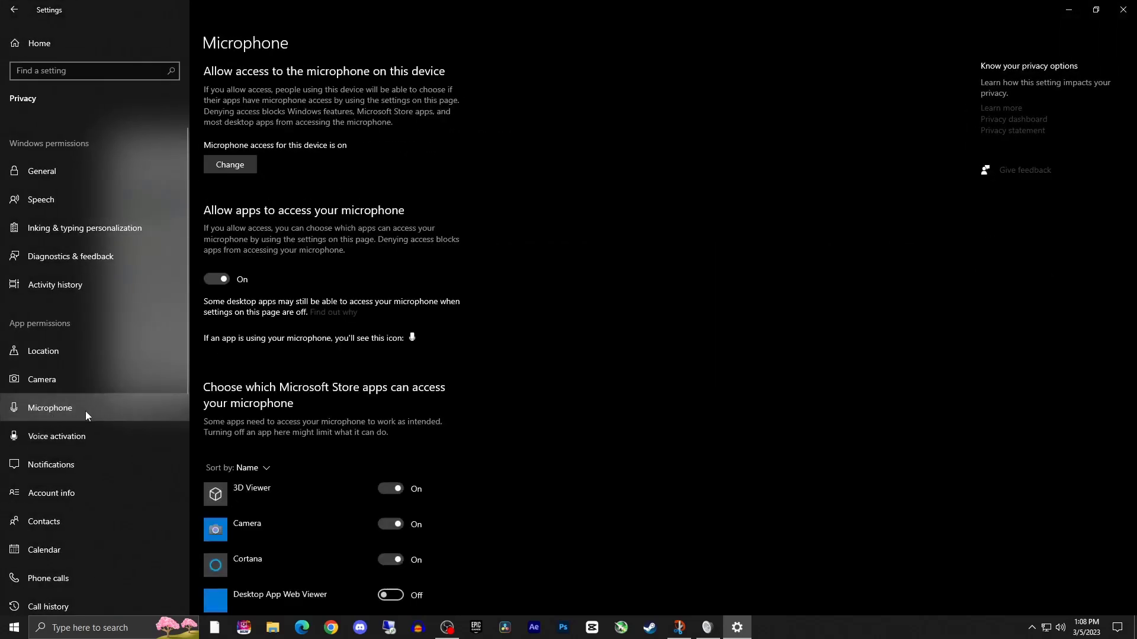
pyautogui.scroll(-2, 400, 389)
pyautogui.scroll(-4, 401, 390)
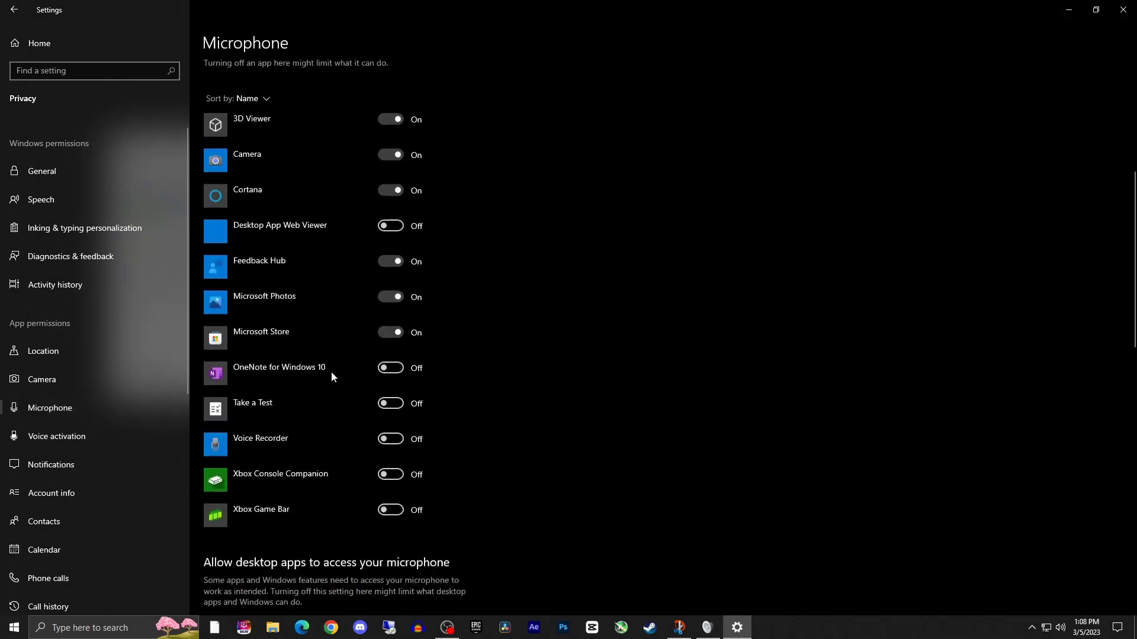
pyautogui.scroll(5, 333, 389)
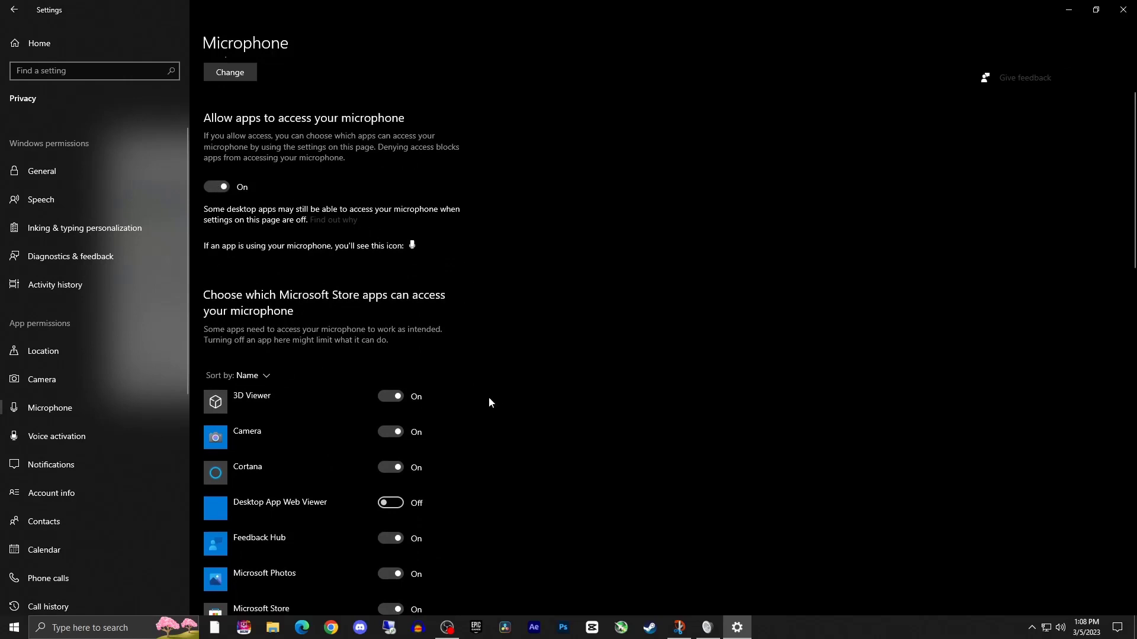
# - Find Clownfish Voice Changer among the desktop apps with microphone access and show its details
pyautogui.scroll(-14, 312, 296)
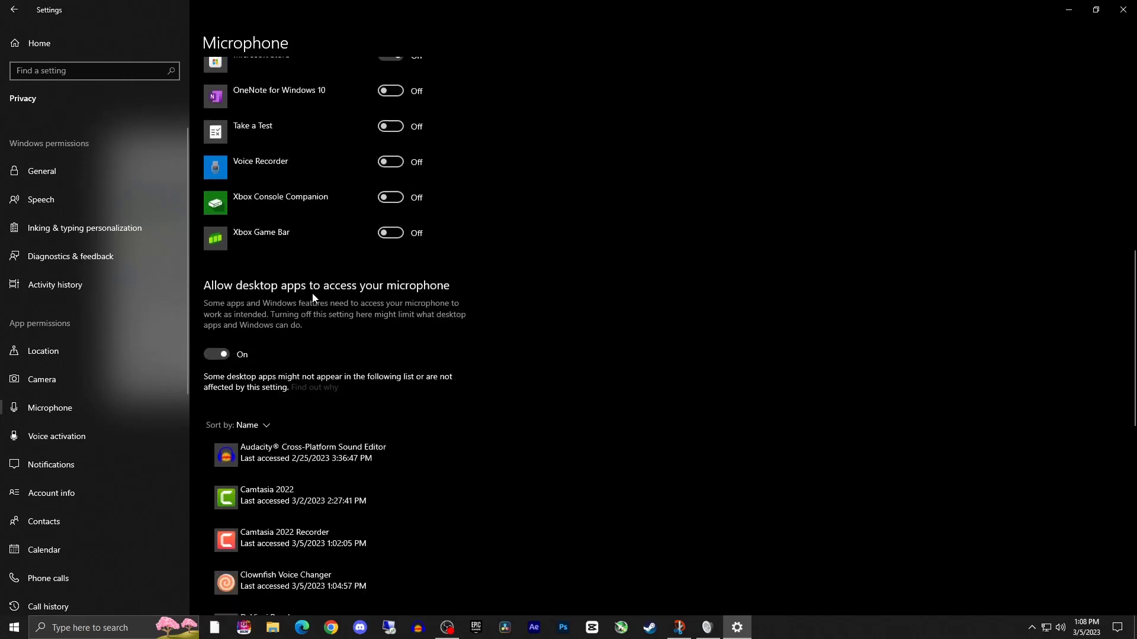
pyautogui.scroll(8, 313, 297)
pyautogui.scroll(-8, 288, 385)
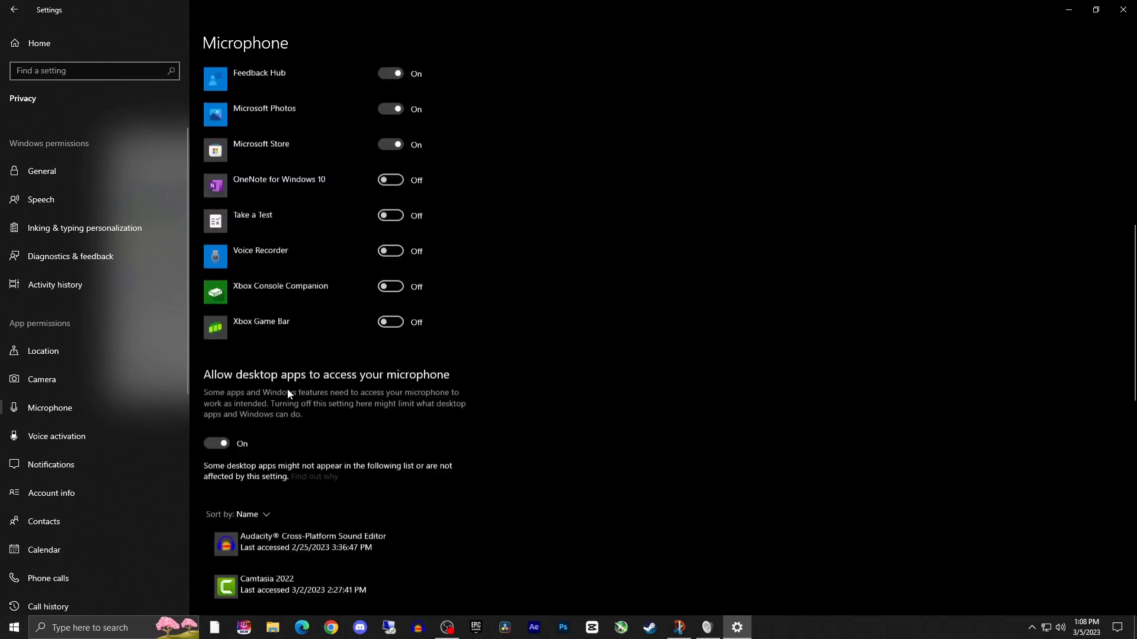
pyautogui.scroll(3, 290, 391)
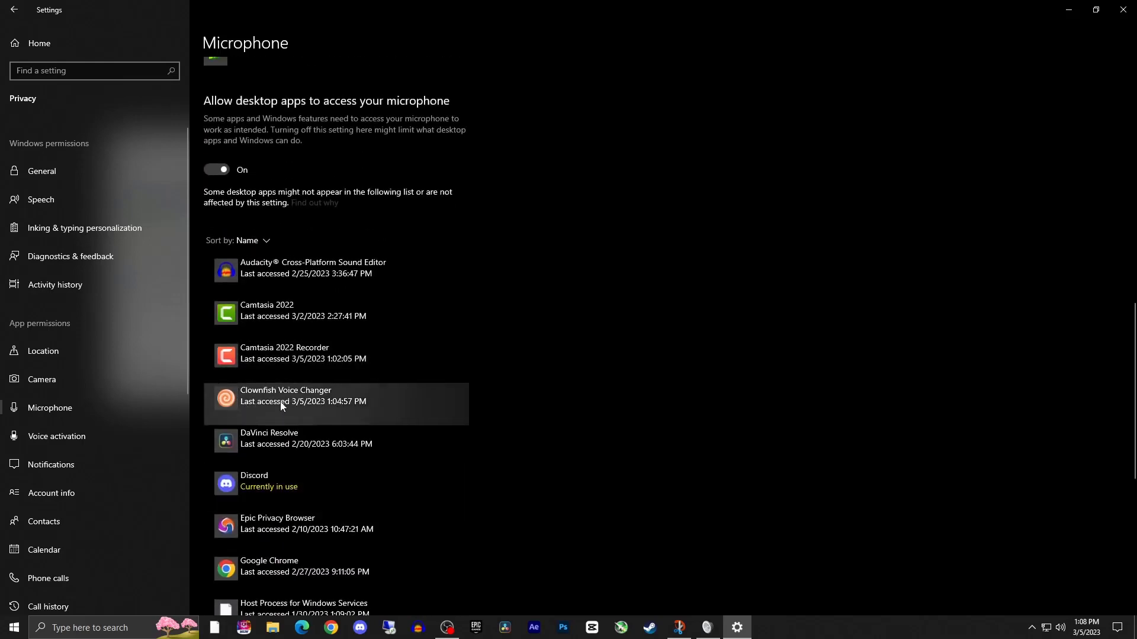
pyautogui.scroll(15, 266, 349)
pyautogui.scroll(-14, 250, 303)
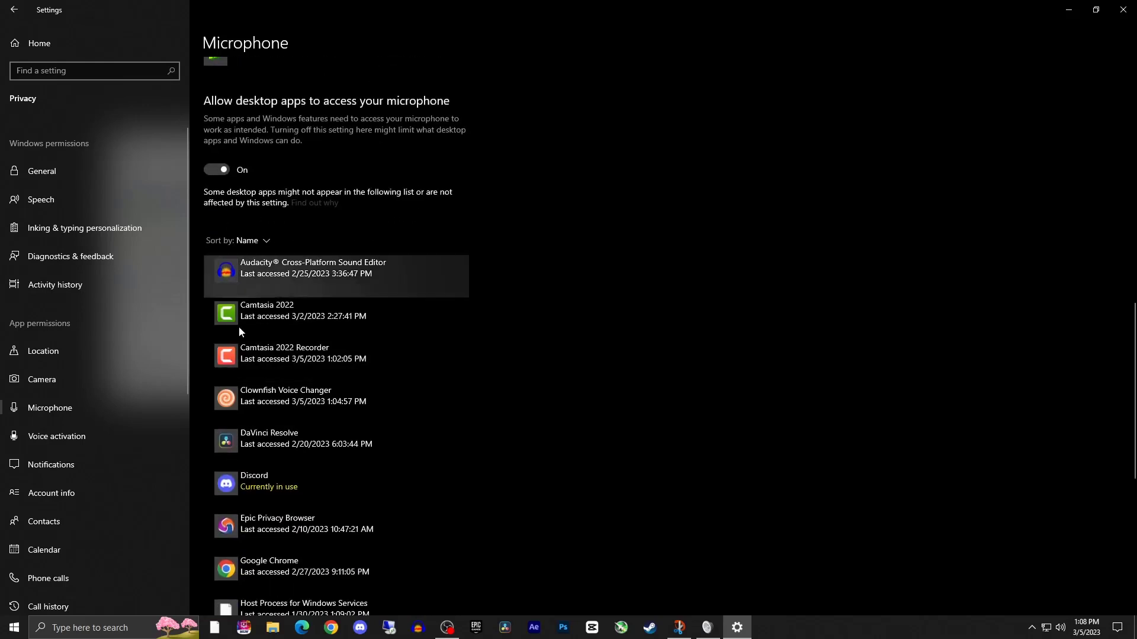
pyautogui.scroll(-6, 239, 332)
pyautogui.click(314, 222)
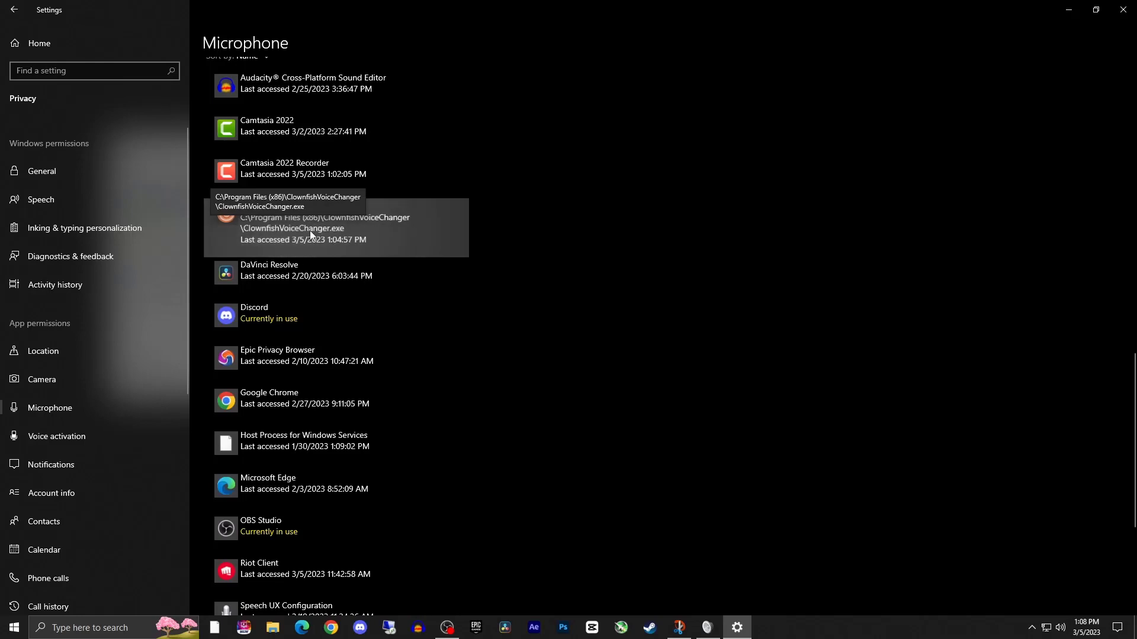
# - Look through the rest of the desktop app list and check its sorting choices
pyautogui.scroll(-2, 373, 405)
pyautogui.scroll(-6, 374, 385)
pyautogui.scroll(20, 377, 375)
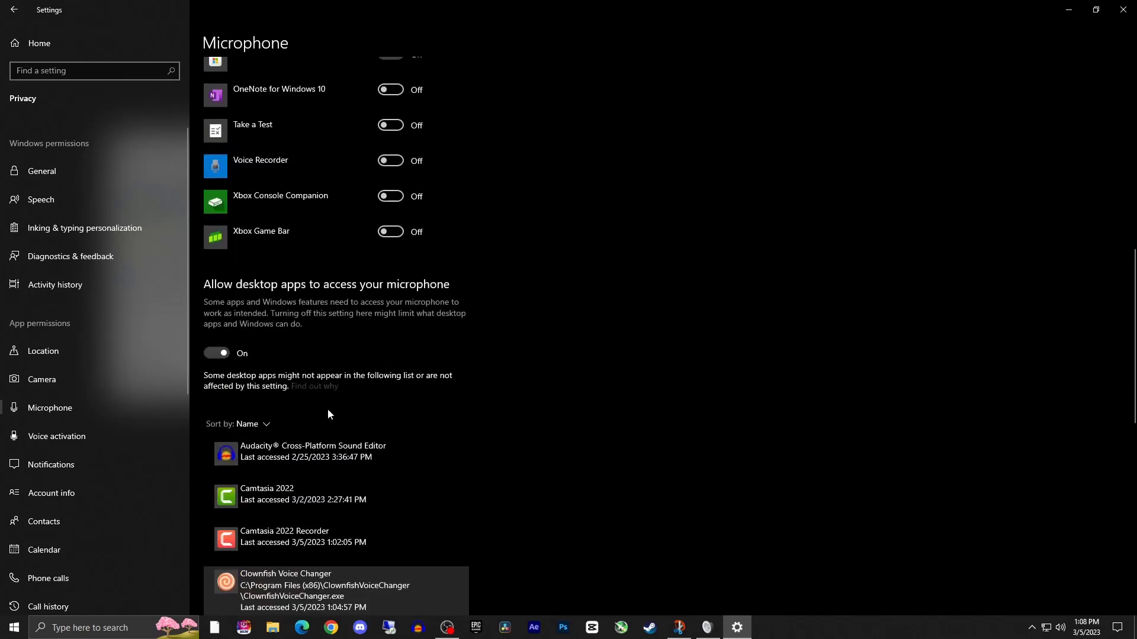
pyautogui.click(261, 424)
pyautogui.click(372, 409)
pyautogui.scroll(-8, 402, 407)
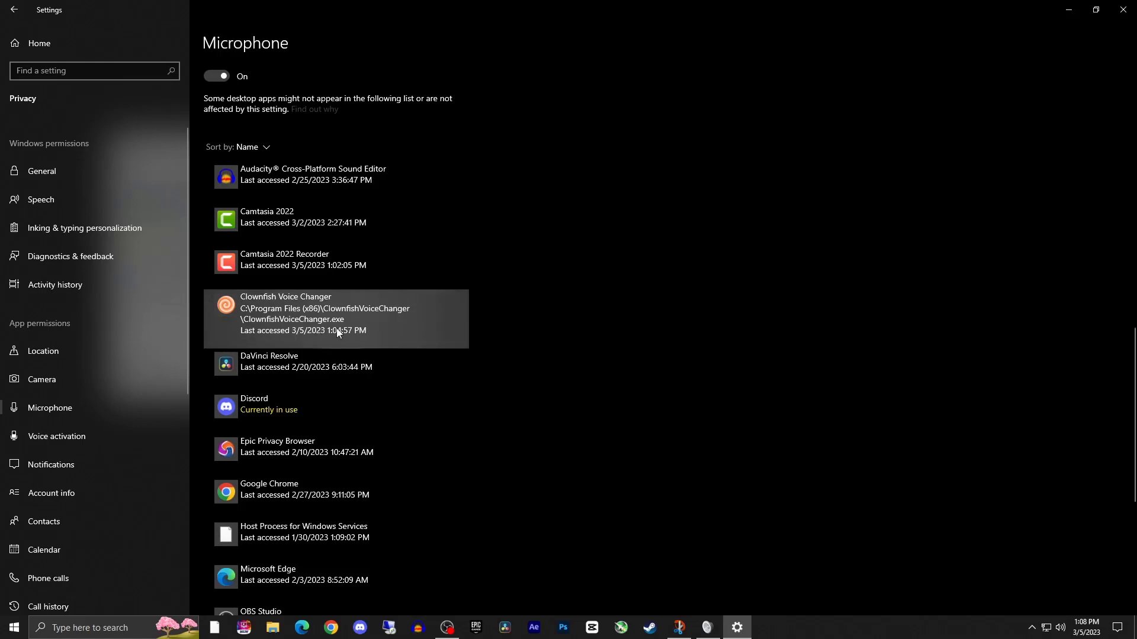
pyautogui.scroll(15, 345, 332)
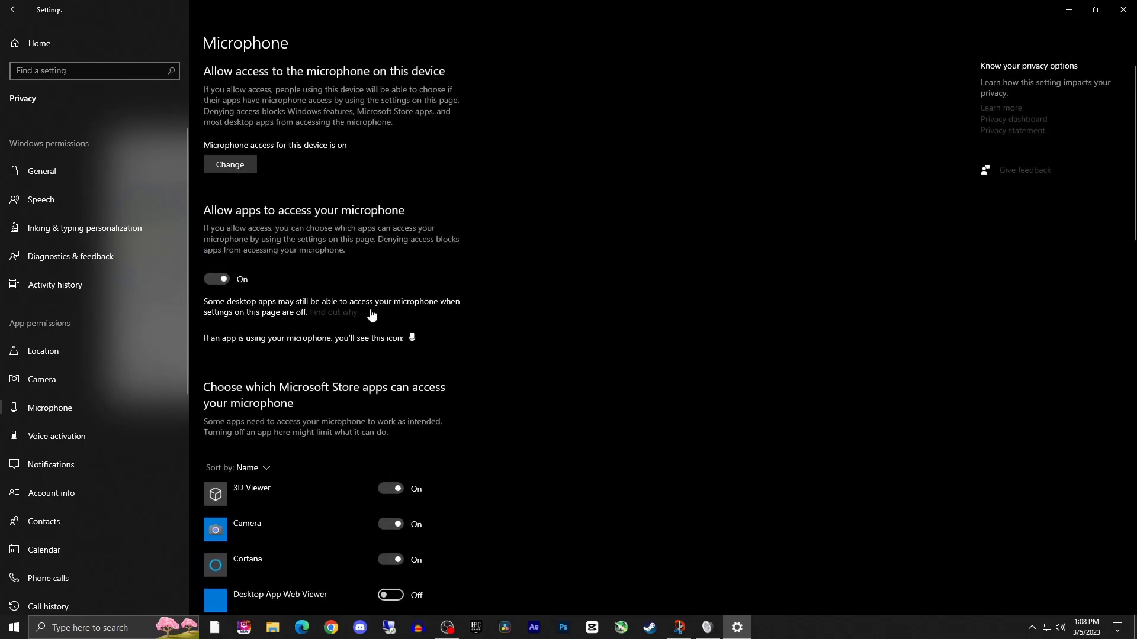
# - Check the microphone access switch for this device and close Windows Settings
pyautogui.click(243, 168)
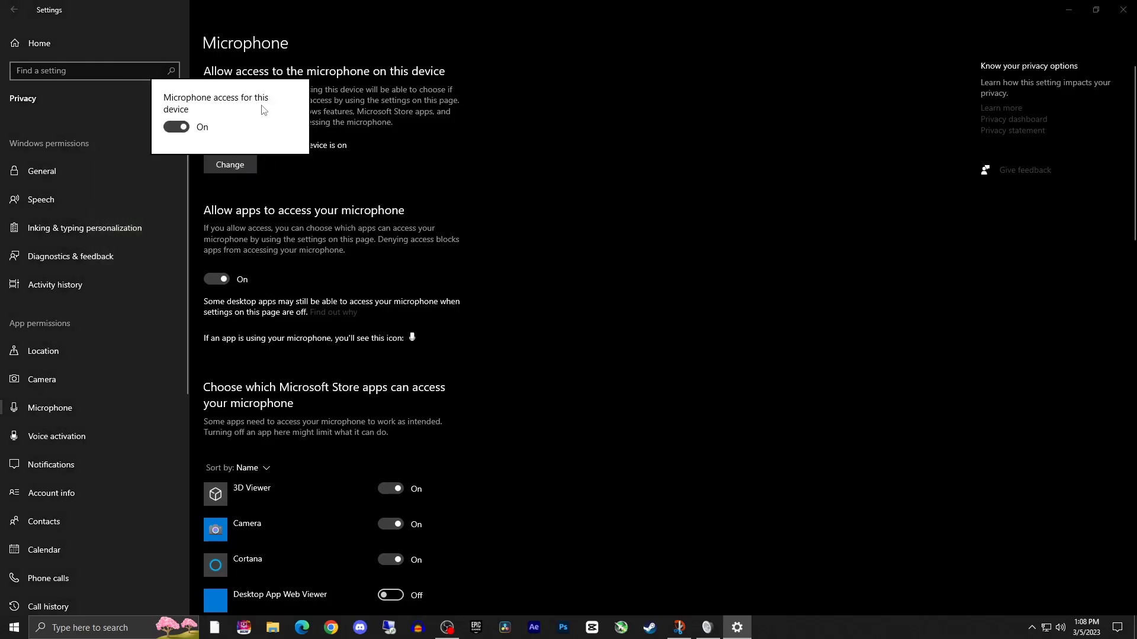
pyautogui.click(571, 276)
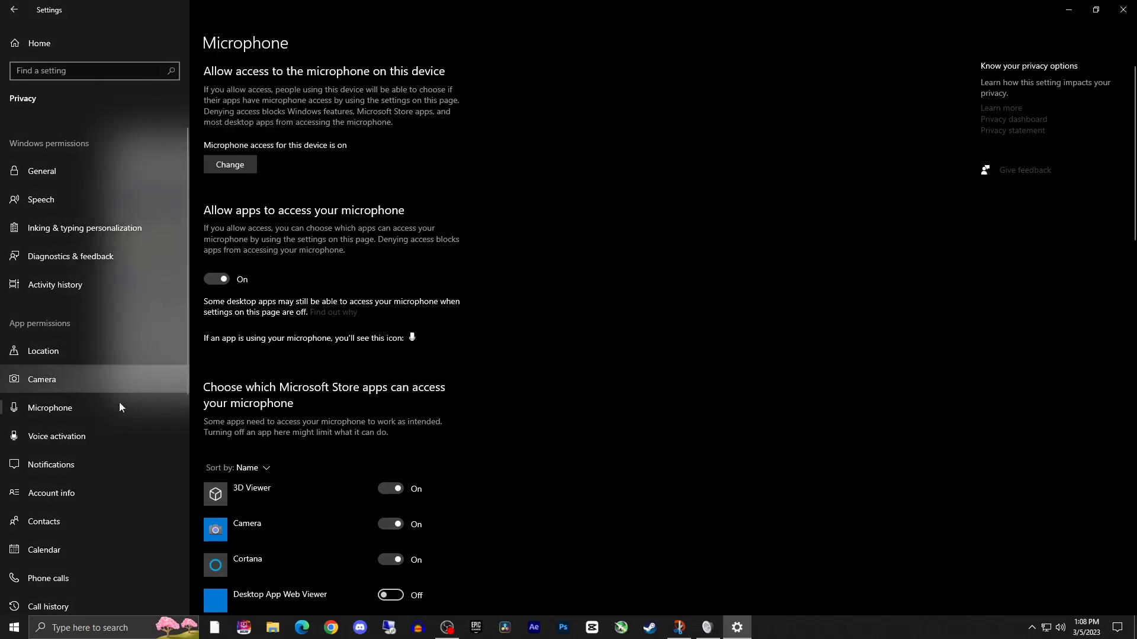
pyautogui.click(1123, 9)
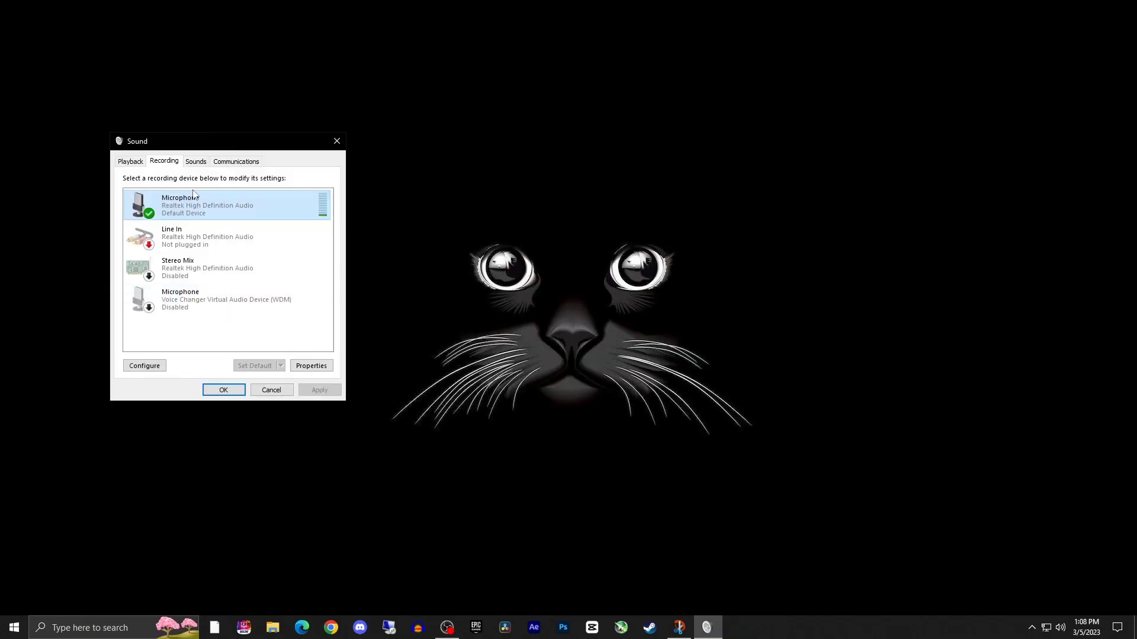
# - Move the Sound window aside, then switch to Discord and leave its Voice & Video settings
pyautogui.moveTo(197, 149); pyautogui.dragTo(911, 323)
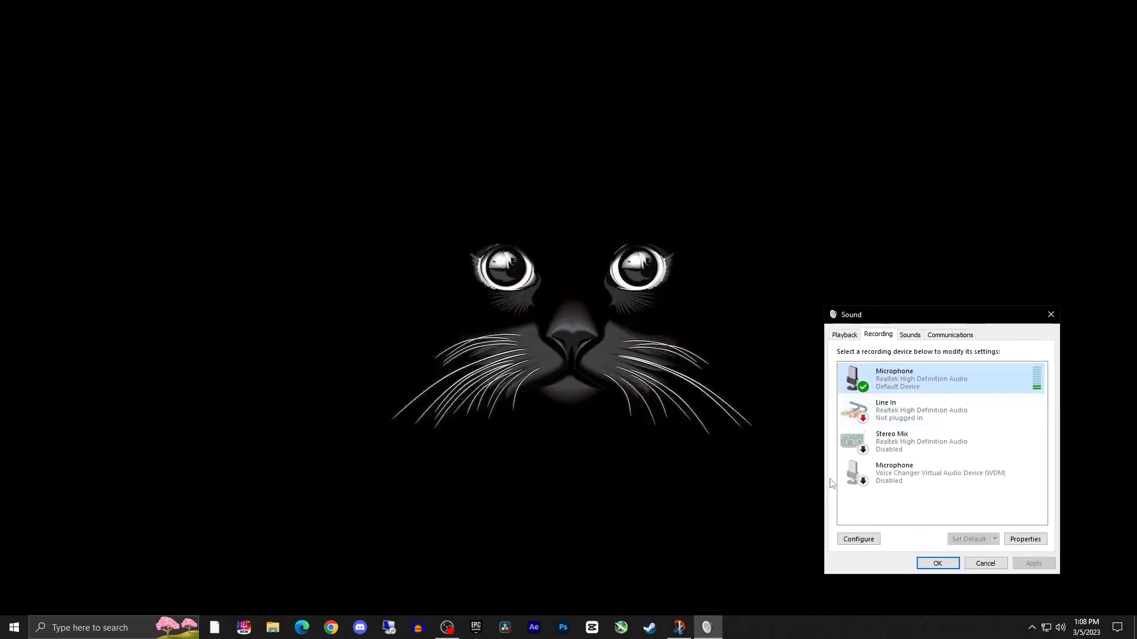
pyautogui.click(360, 627)
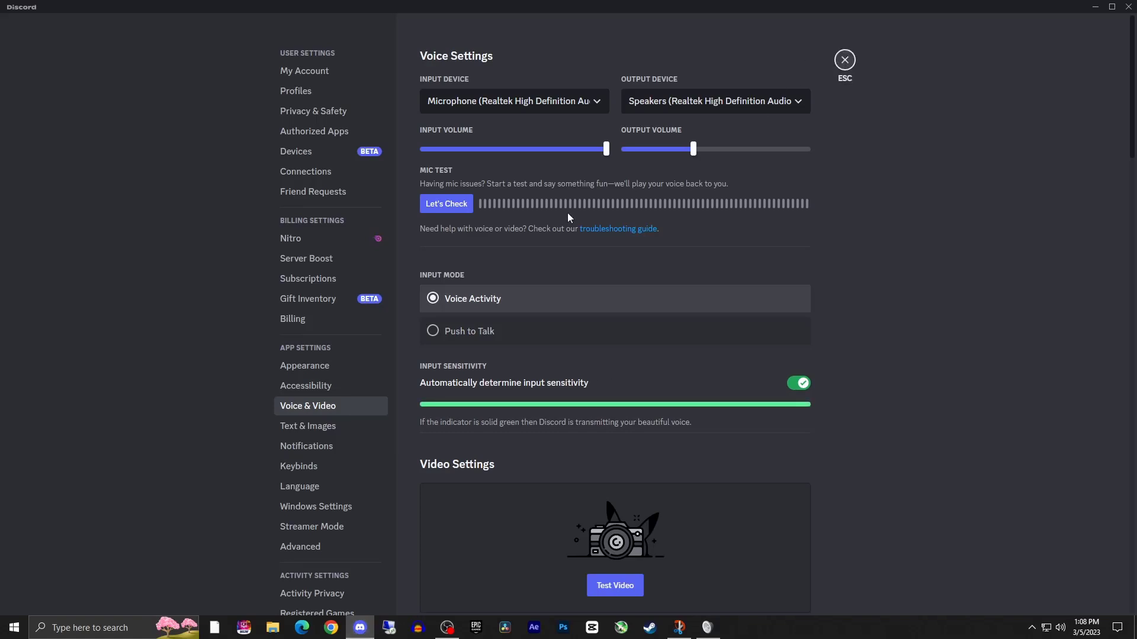
pyautogui.press('Escape')
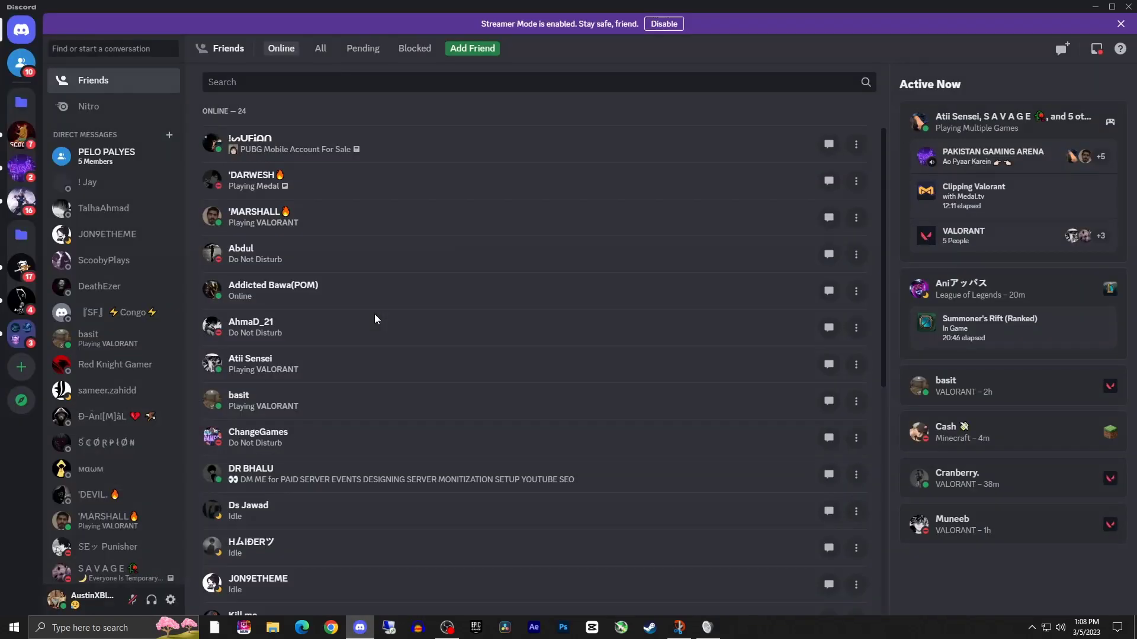
# - Open the ScoobyPlays server and join its Lobby 1 voice channel
pyautogui.click(20, 142)
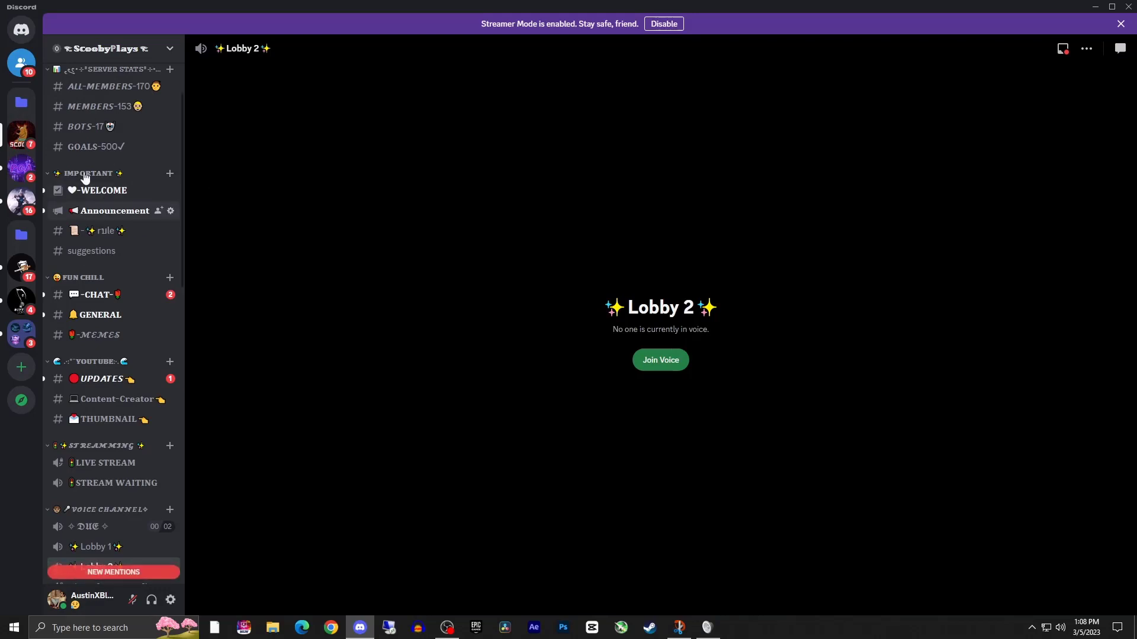
pyautogui.scroll(-6, 145, 295)
pyautogui.scroll(8, 145, 287)
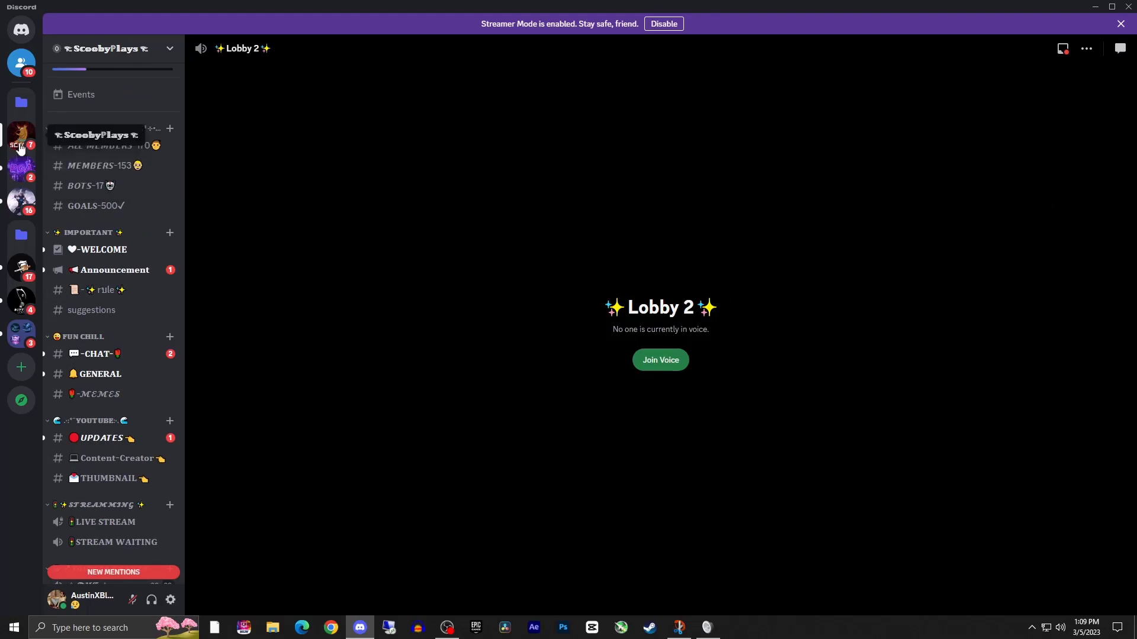
pyautogui.scroll(-5, 148, 323)
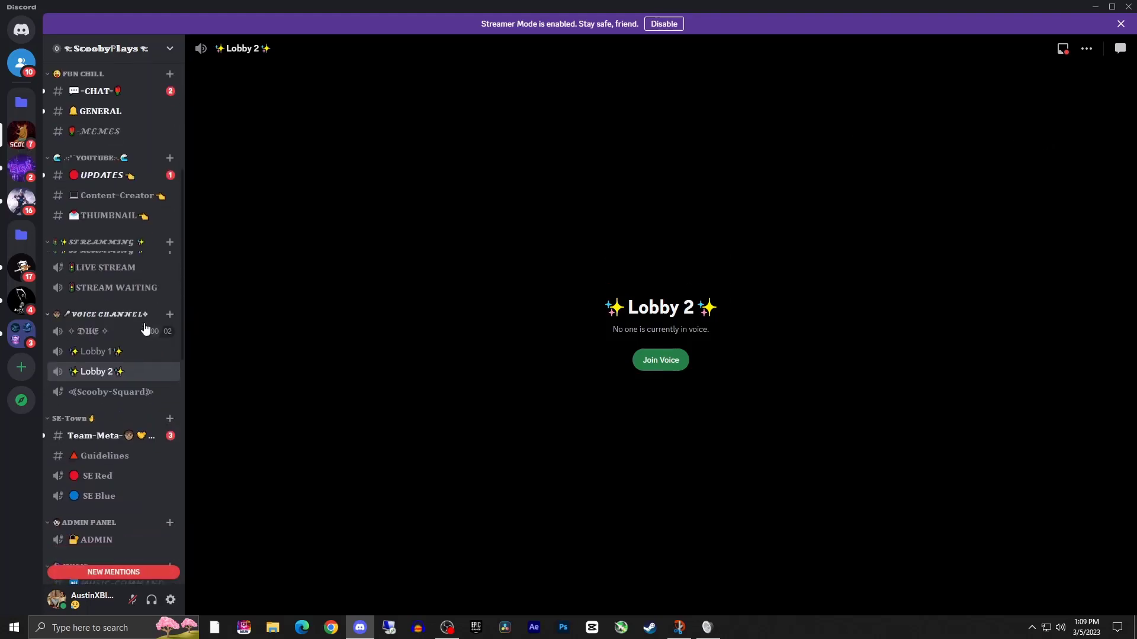
pyautogui.scroll(-3, 145, 329)
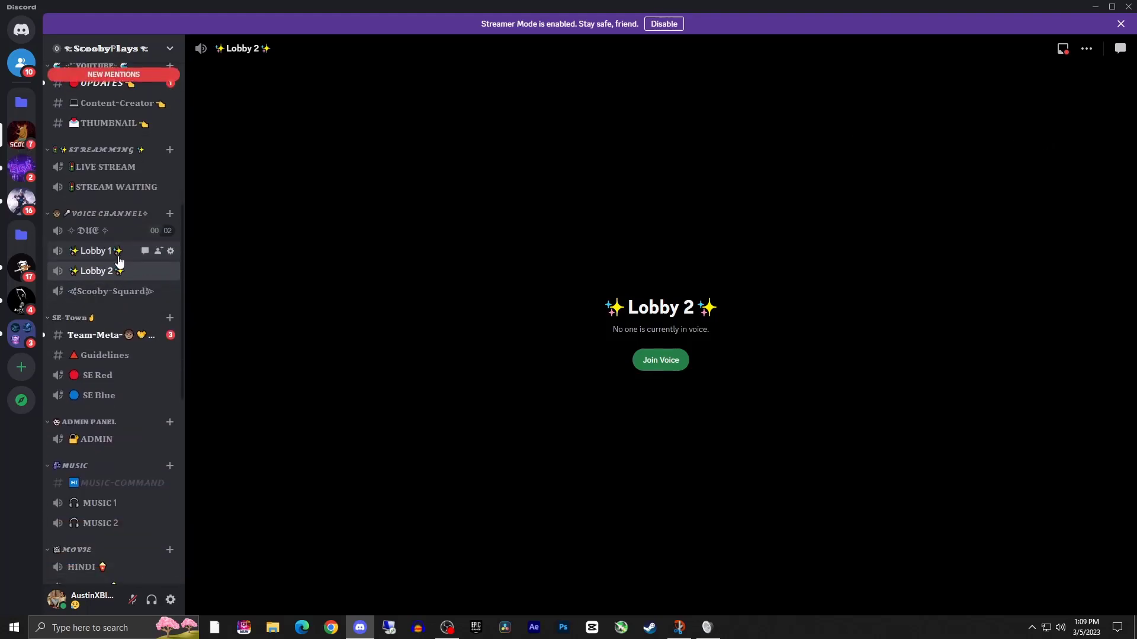
pyautogui.click(118, 261)
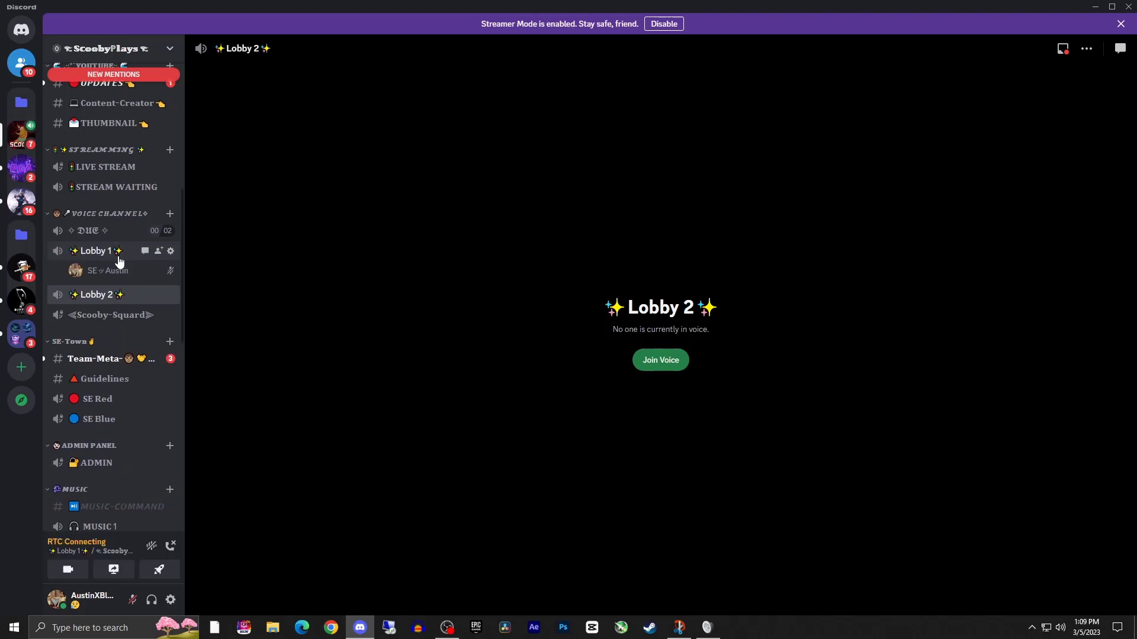
# - Collapse the Server Stats category and open the server's WELCOME channel
pyautogui.scroll(-3, 133, 374)
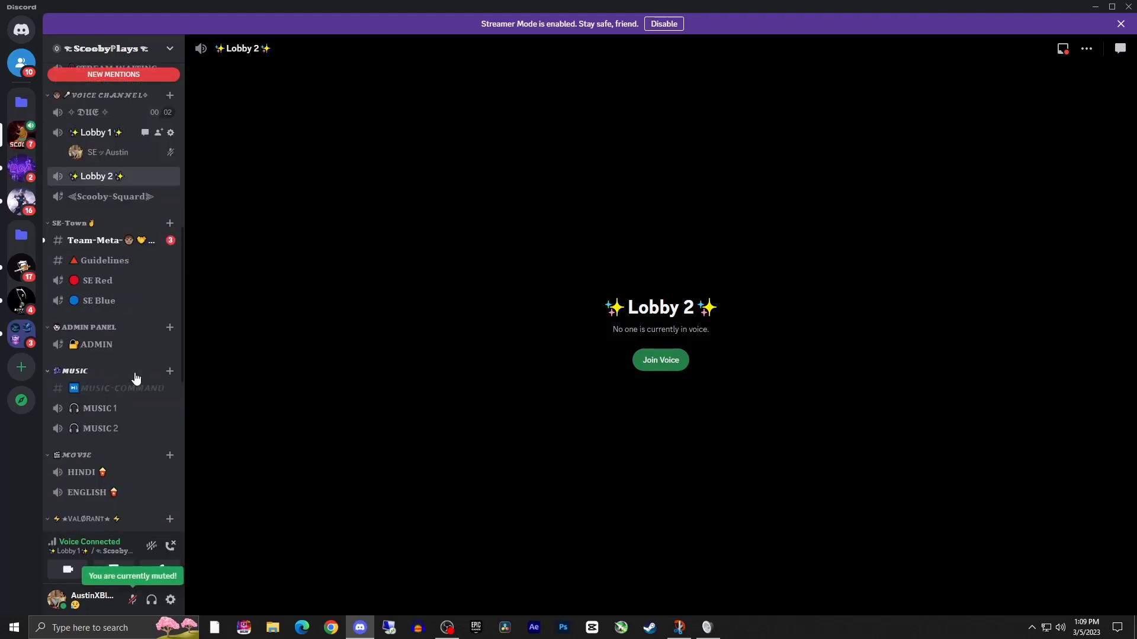
pyautogui.scroll(6, 135, 374)
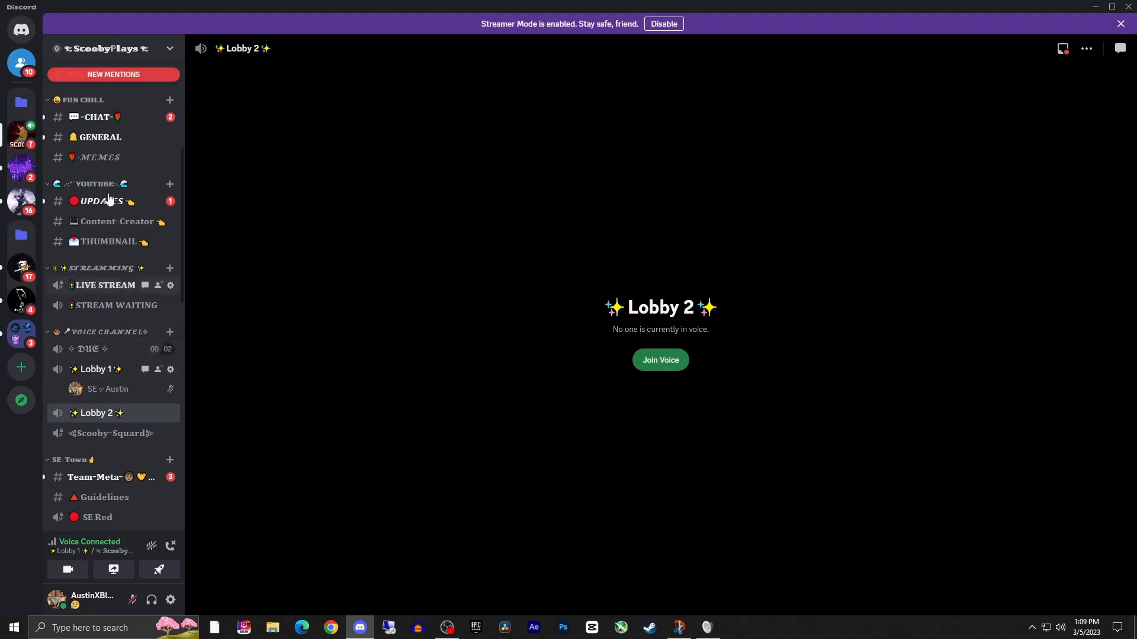
pyautogui.scroll(3, 104, 131)
pyautogui.scroll(2, 104, 130)
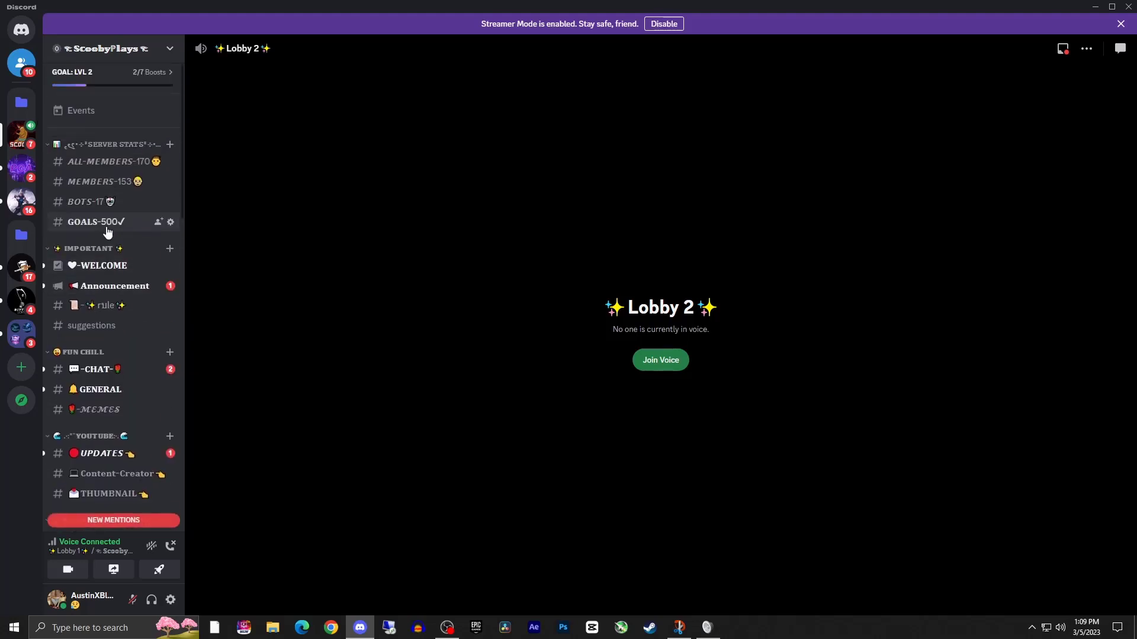
pyautogui.click(98, 148)
pyautogui.click(102, 186)
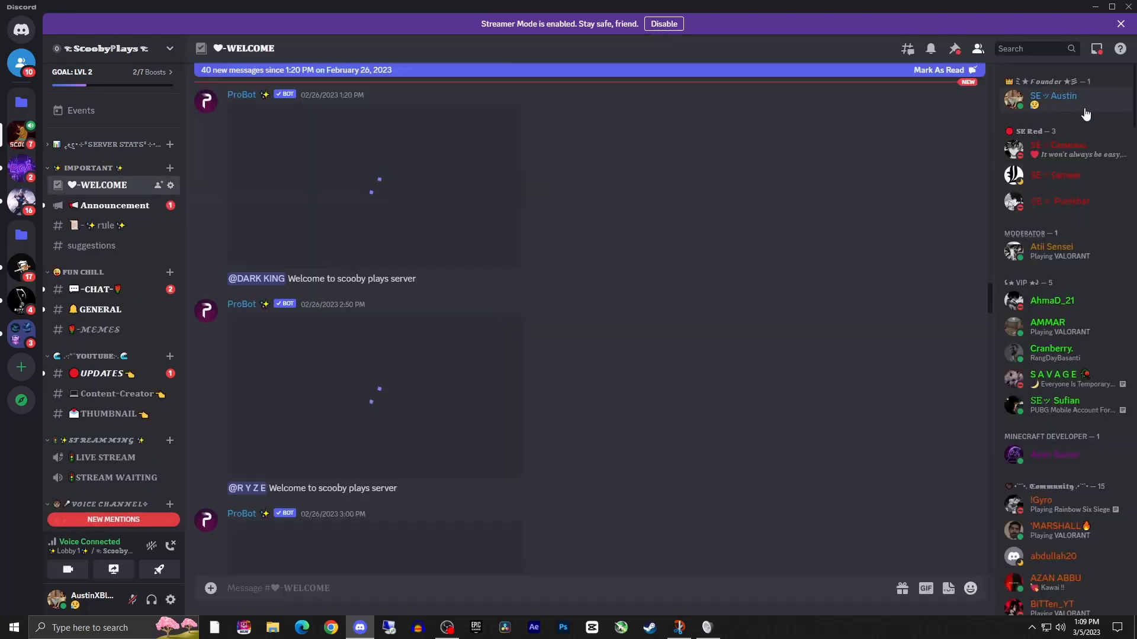
# - View the server founder's profile card and look through the welcome messages
pyautogui.click(1058, 103)
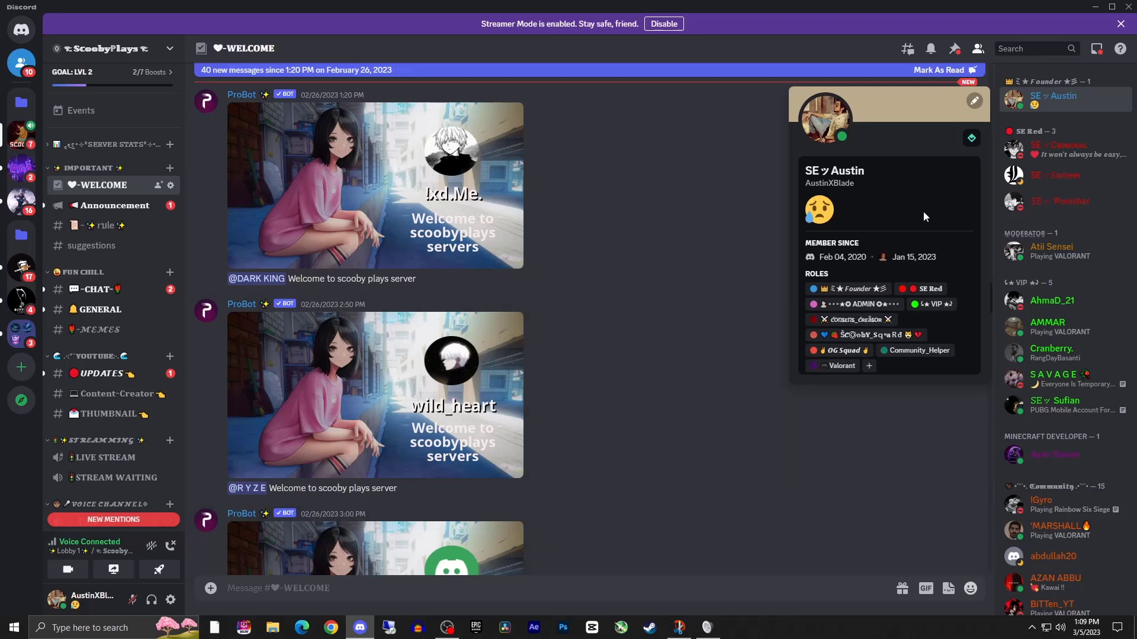
pyautogui.scroll(-5, 663, 517)
pyautogui.scroll(-10, 684, 509)
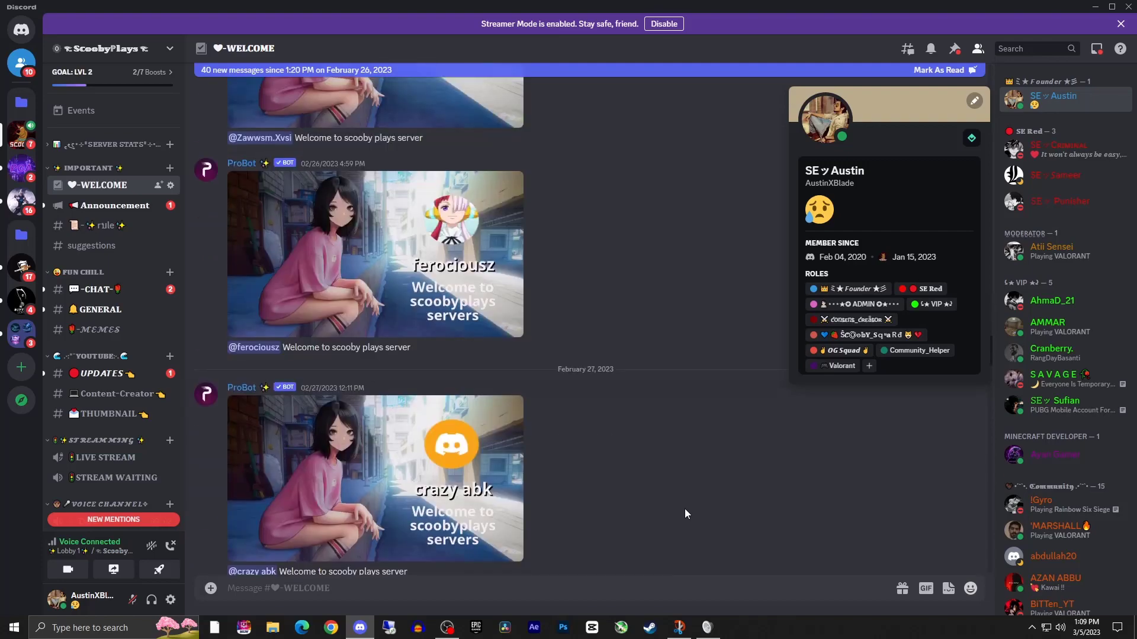
# - Look through the applications and screens offered for Screen Share in the voice channel and cancel without going live
pyautogui.scroll(-5, 92, 432)
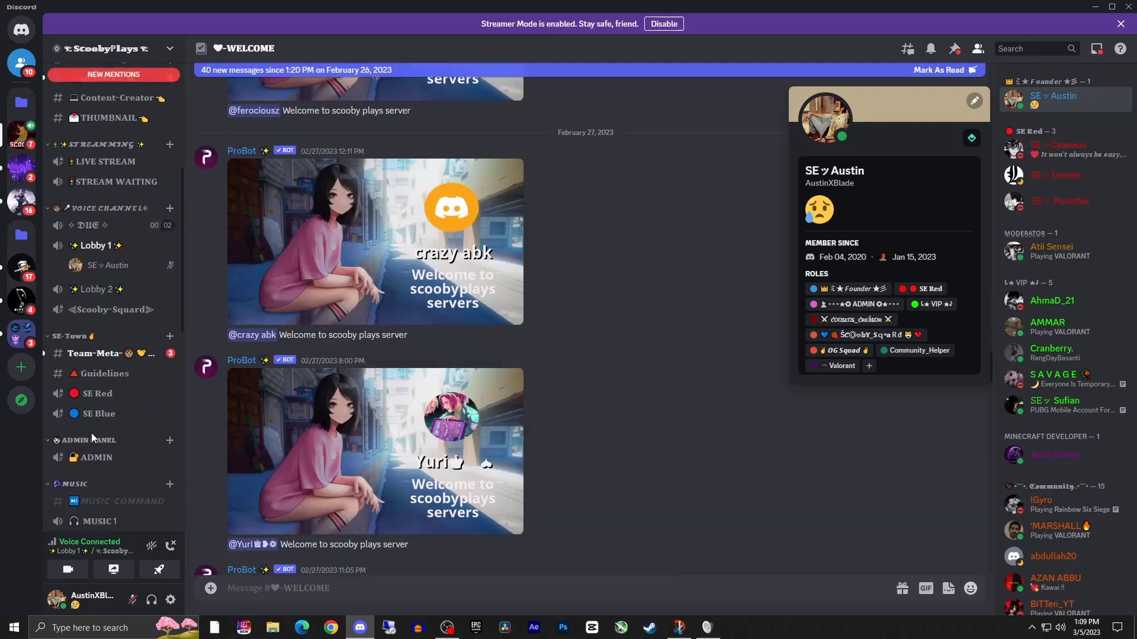
pyautogui.click(114, 569)
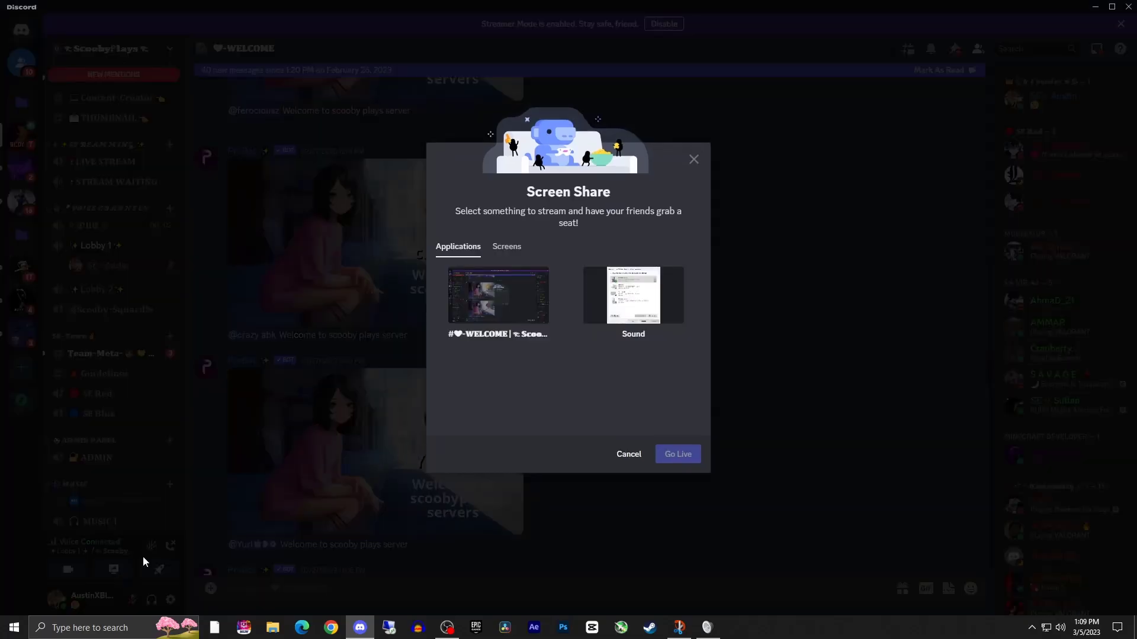
pyautogui.click(116, 581)
pyautogui.click(117, 571)
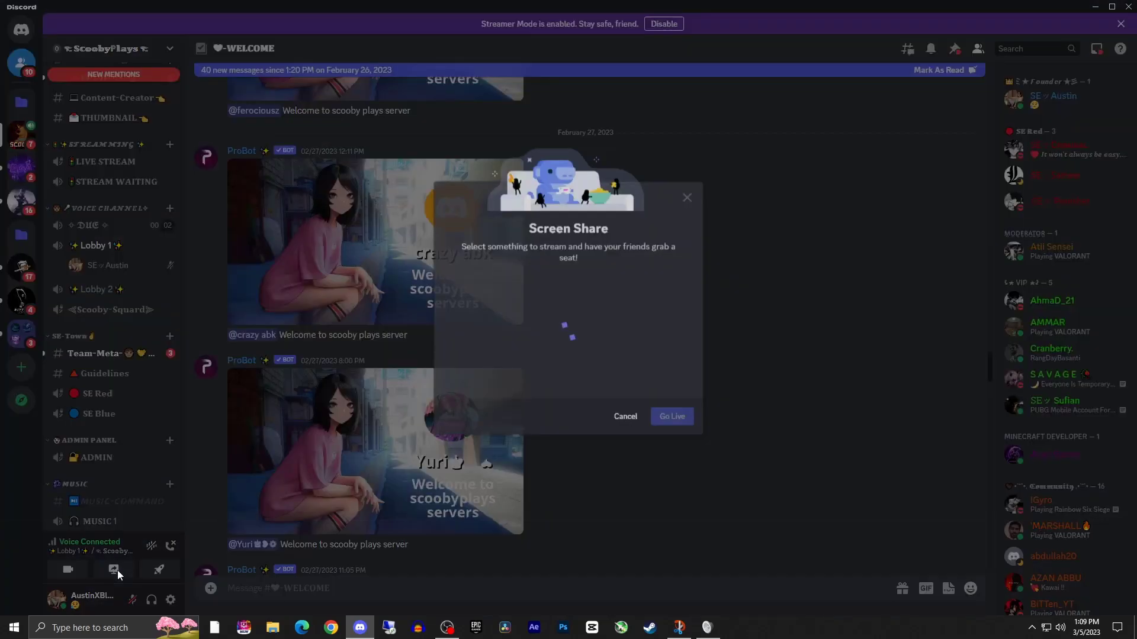
pyautogui.click(506, 246)
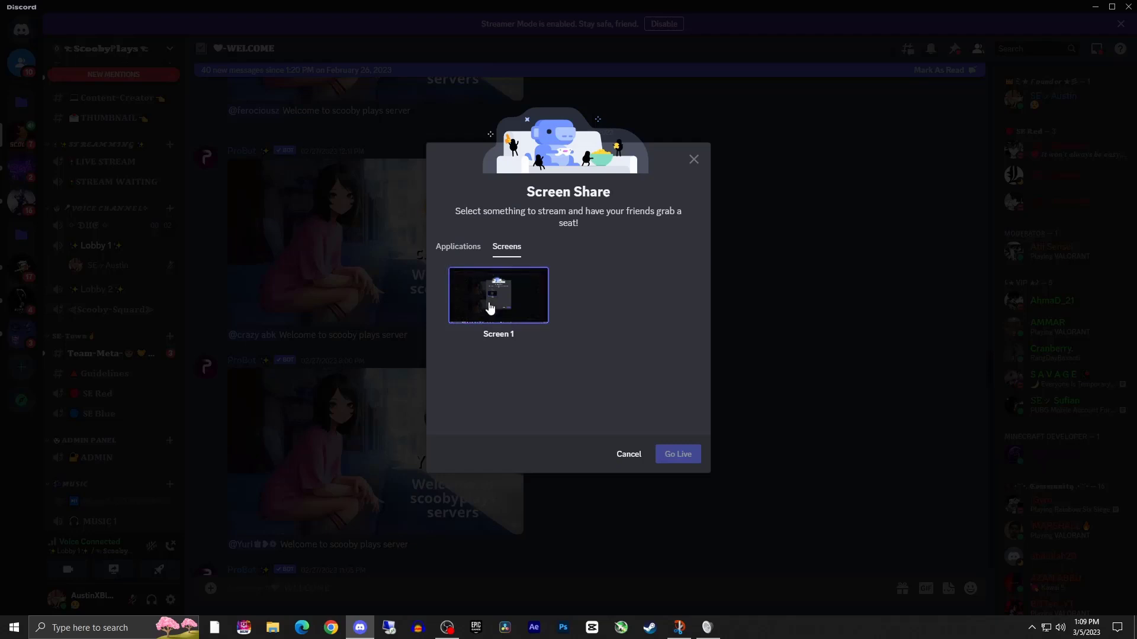
pyautogui.click(461, 255)
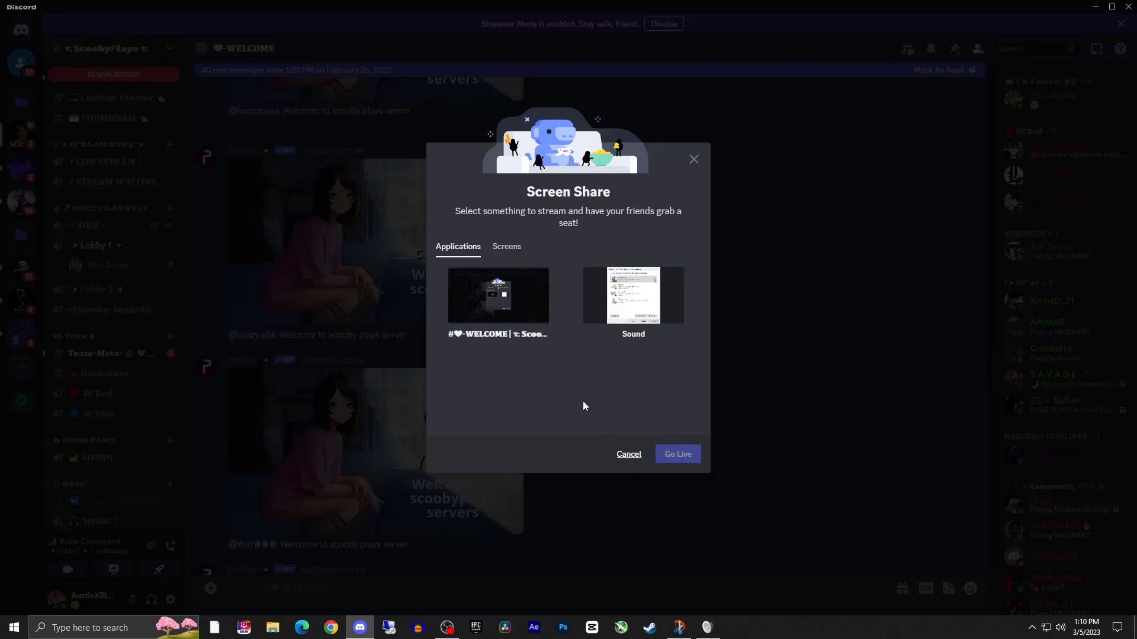
pyautogui.click(507, 246)
pyautogui.click(629, 454)
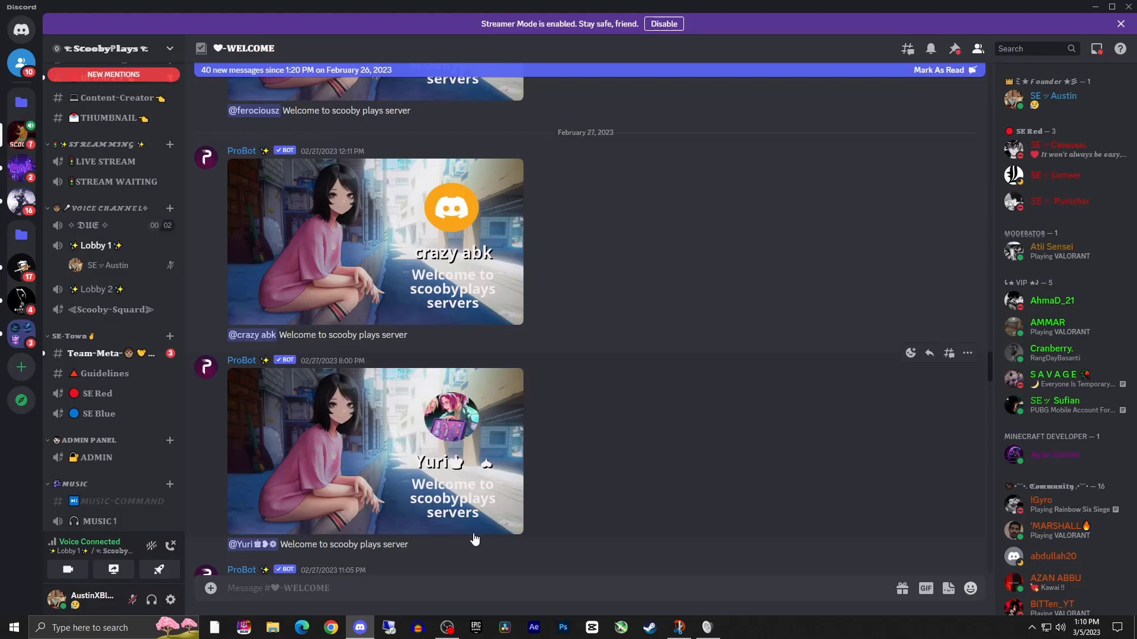
# - Review the available screens in Screen Share once more and dismiss the dialog
pyautogui.click(113, 571)
pyautogui.click(506, 247)
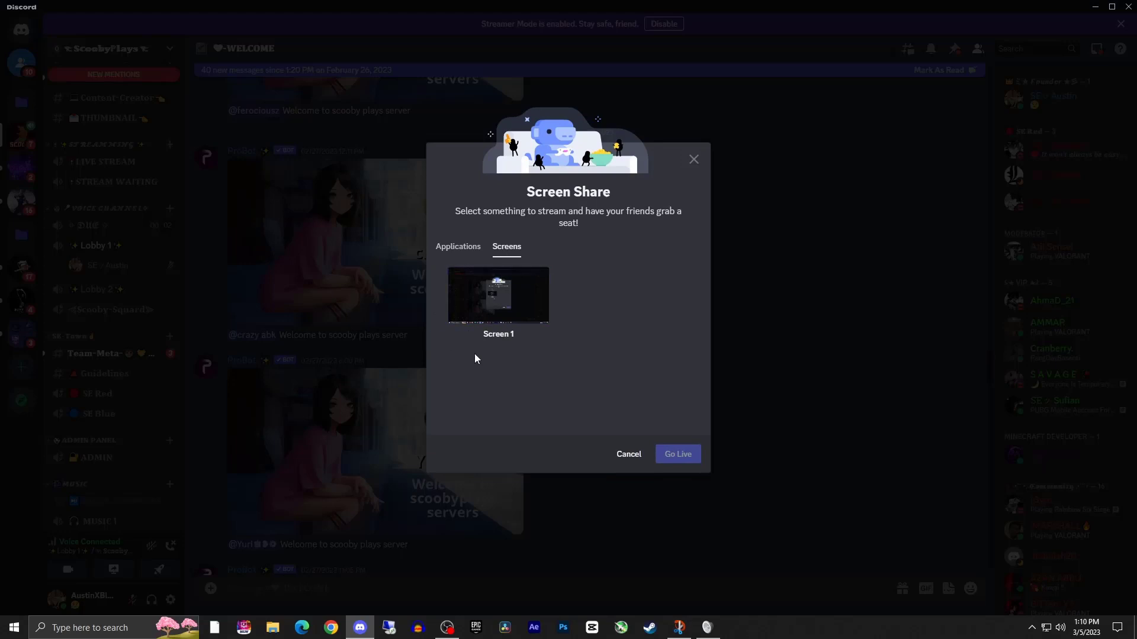
pyautogui.click(618, 456)
# - Close the Discord window, bring up the Snip & Sketch capture of watch time from subscribers, and close it
pyautogui.click(1128, 7)
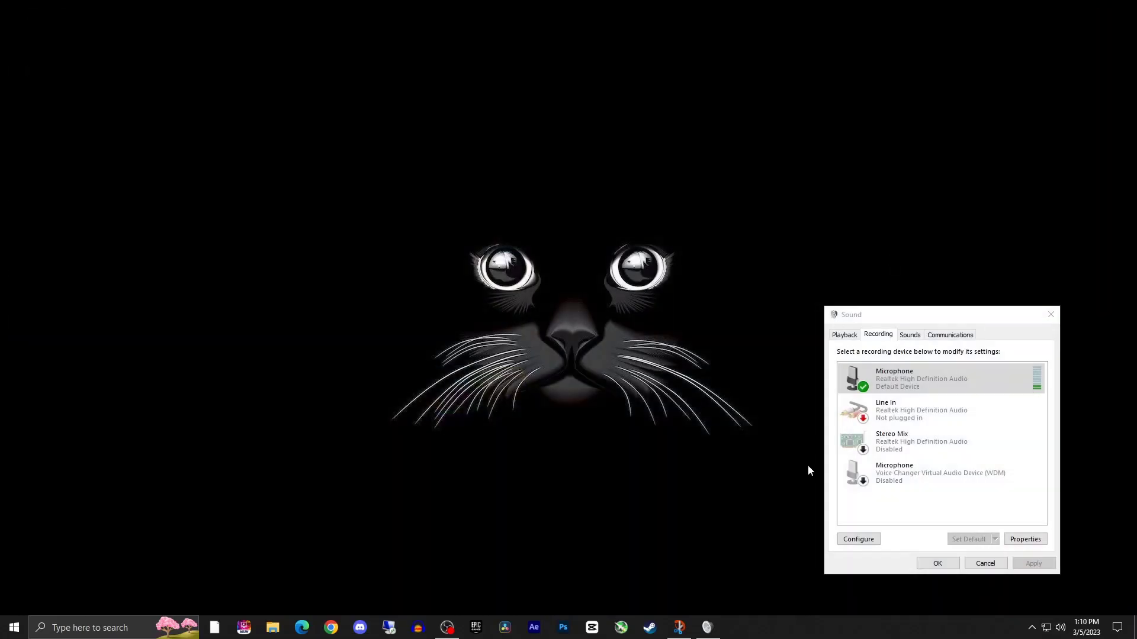
pyautogui.click(679, 627)
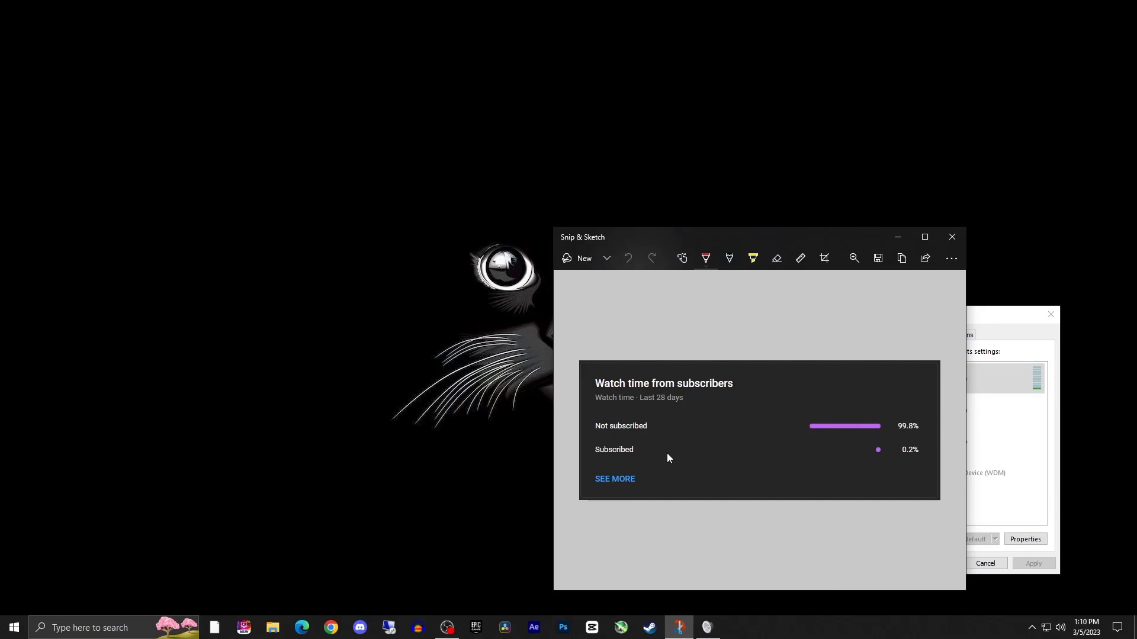
pyautogui.click(952, 237)
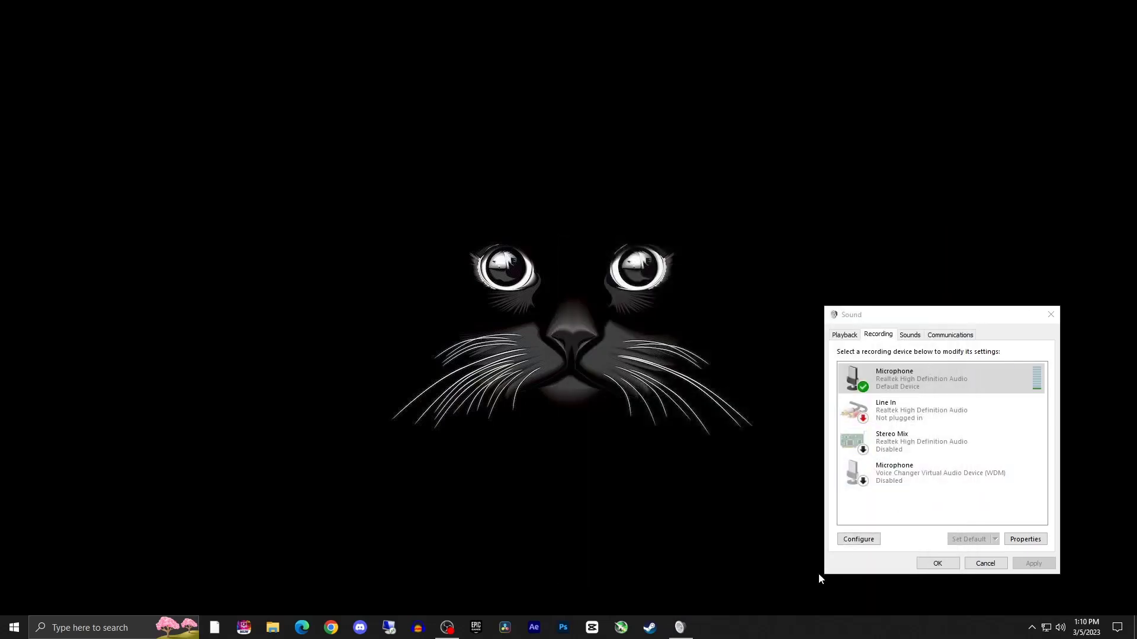